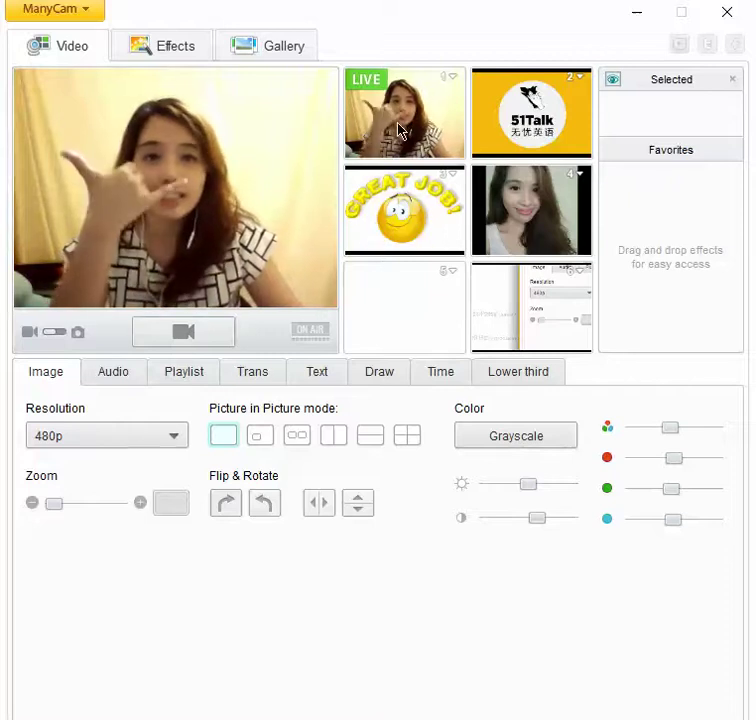
Step: Switch the live output to the 51Talk logo, back to the webcam, then open the 51Talk slot's source options
mouse_move(545, 270)
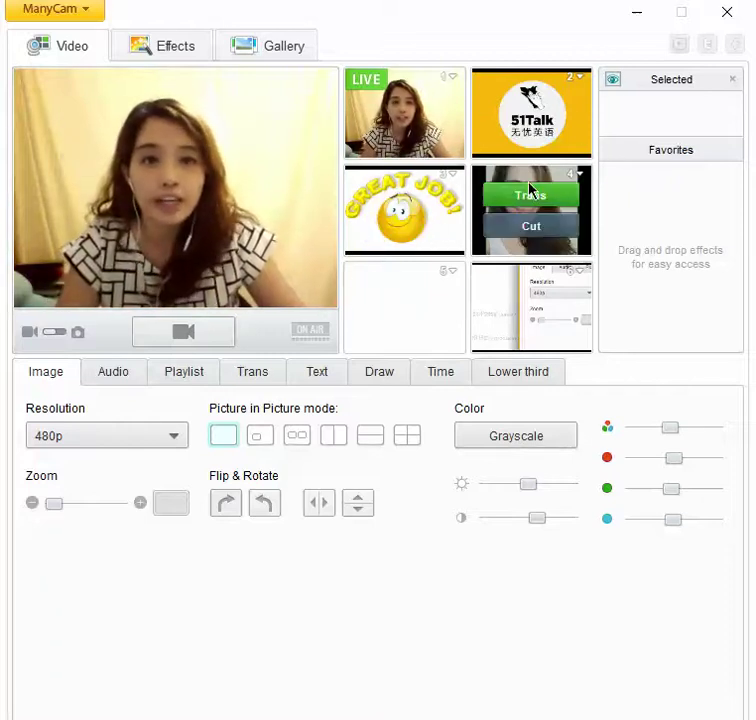
mouse_move(418, 275)
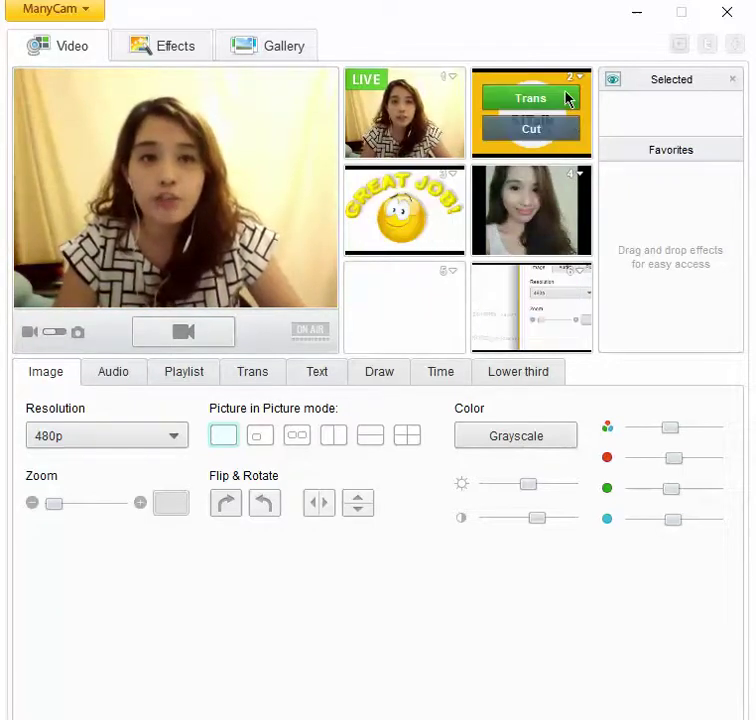
click(567, 97)
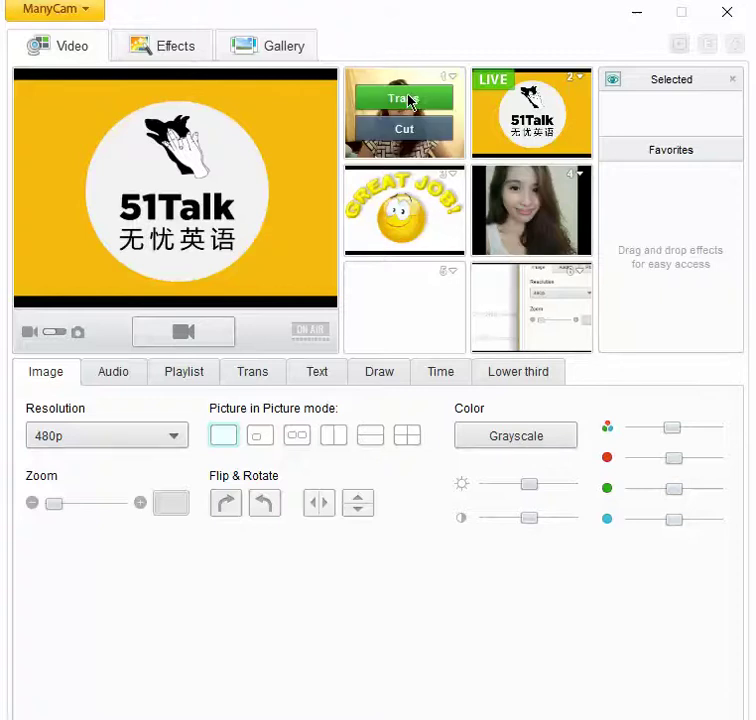
click(410, 98)
mouse_move(537, 98)
click(580, 77)
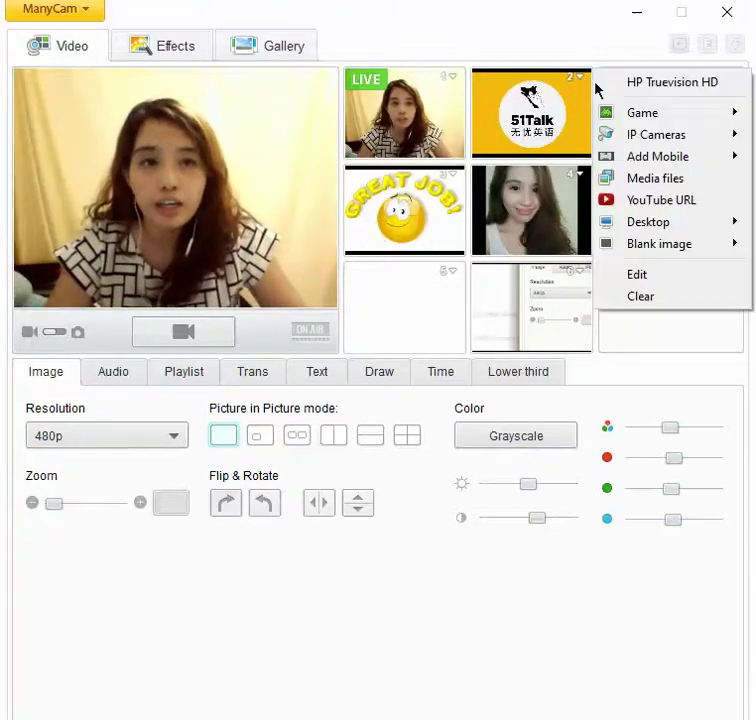
Step: Load the 51talk-logo image from Desktop > Manycam into slot 2
click(656, 180)
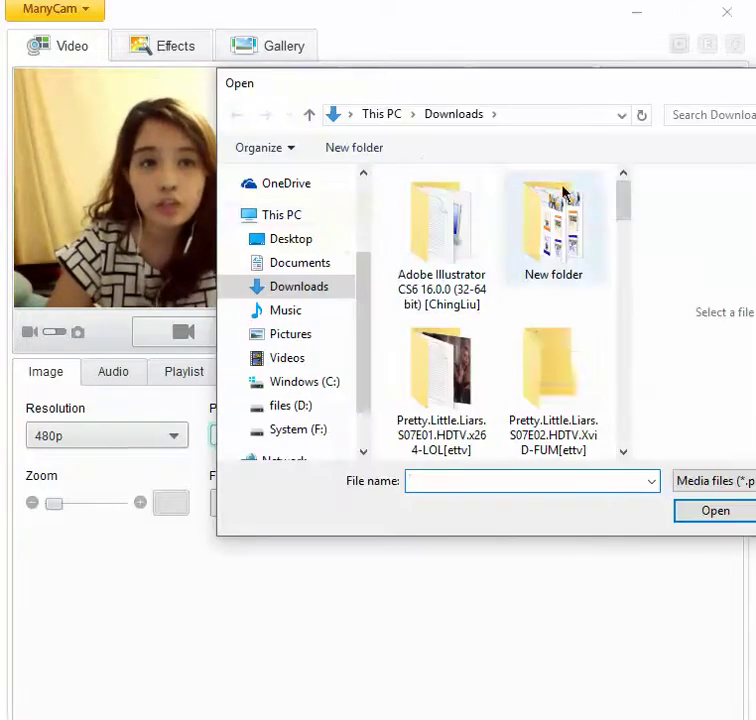
click(306, 243)
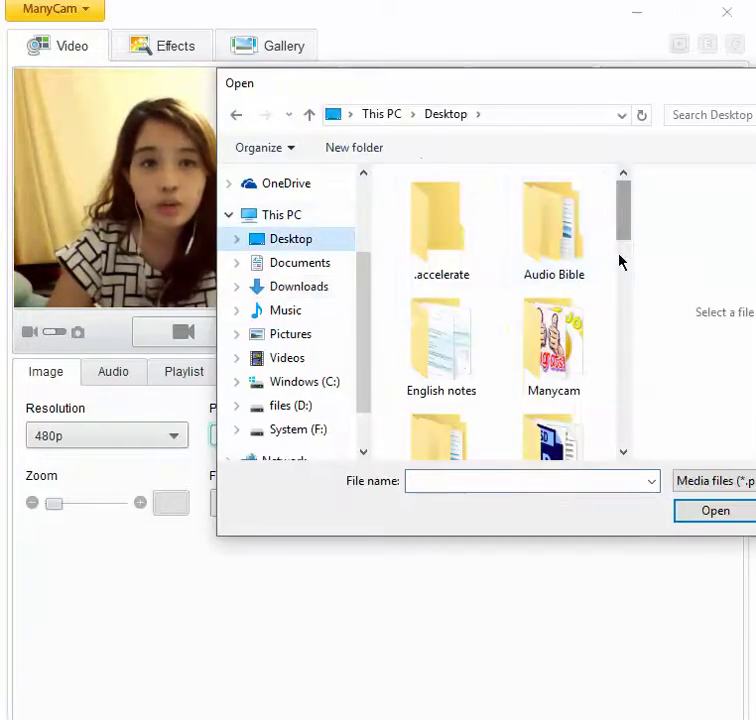
click(541, 398)
double_click(543, 393)
scroll(570, 290, down, 2)
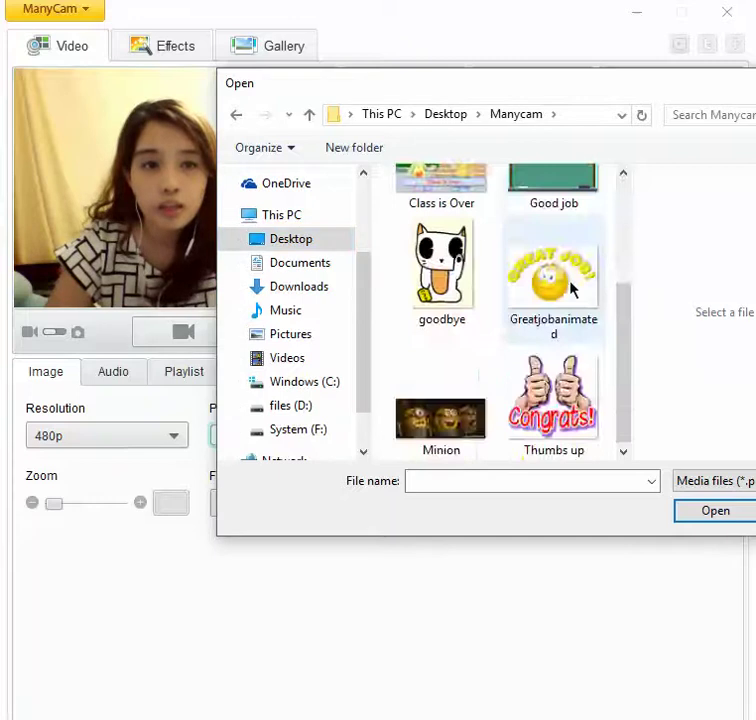
scroll(569, 290, up, 2)
click(574, 249)
double_click(574, 249)
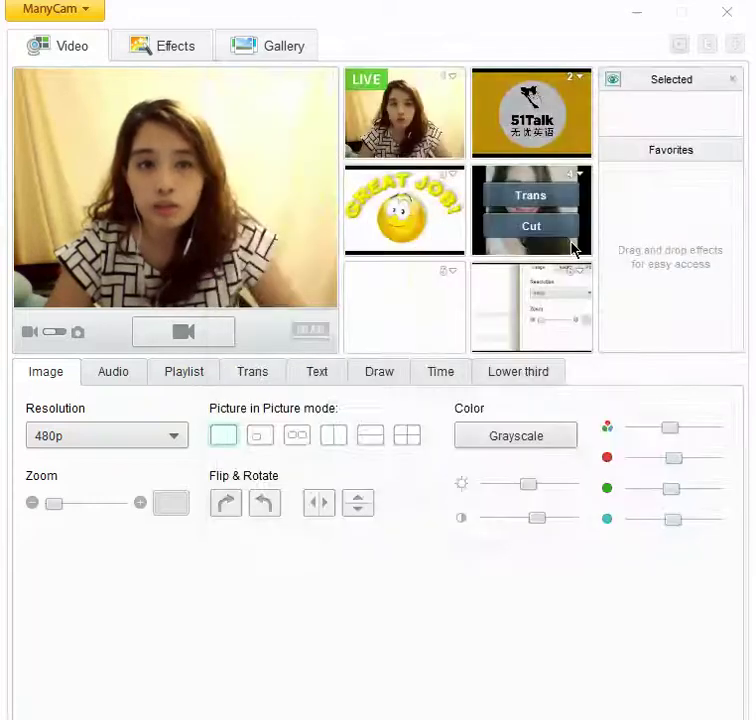
Step: Load the Minion clip into slot 4, put it on air, and zoom it out
mouse_move(563, 188)
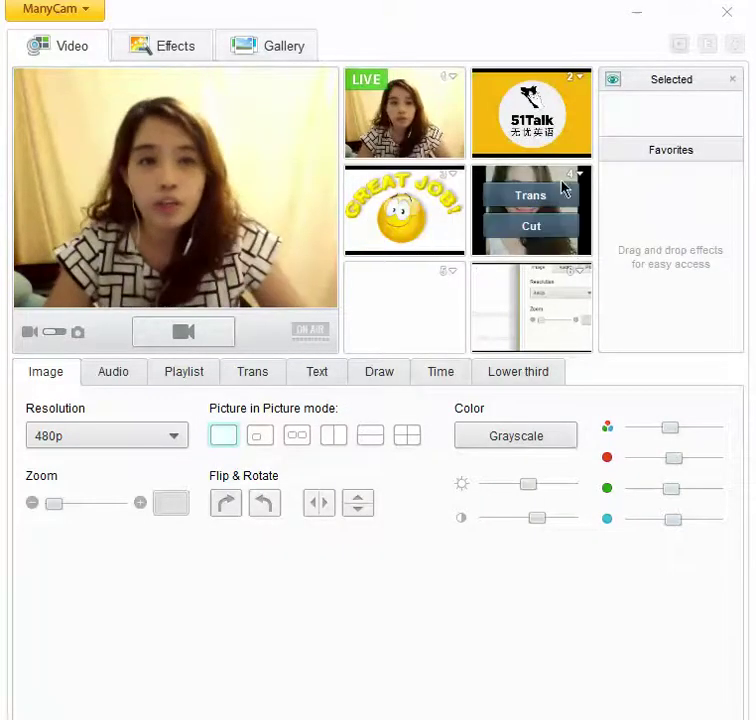
click(583, 178)
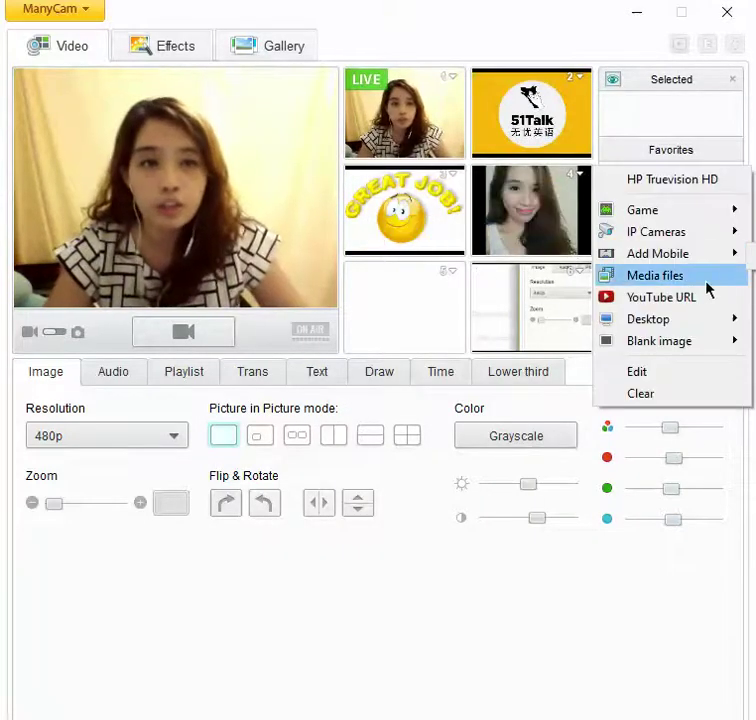
click(445, 283)
click(447, 548)
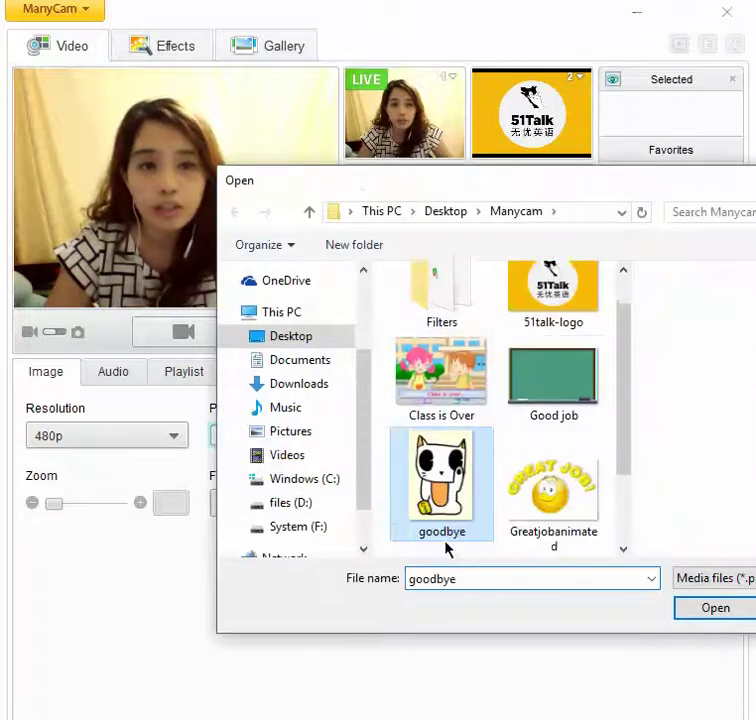
scroll(548, 531, down, 2)
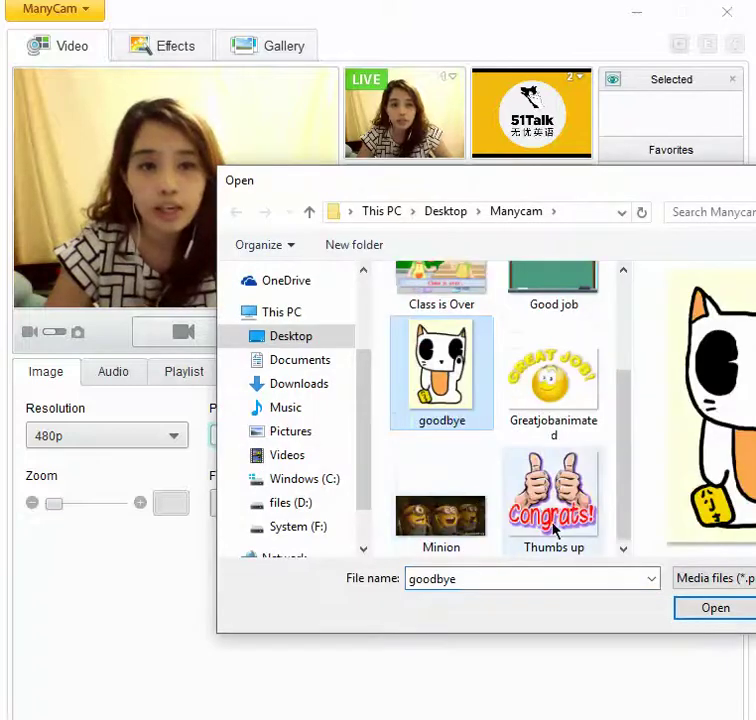
double_click(429, 543)
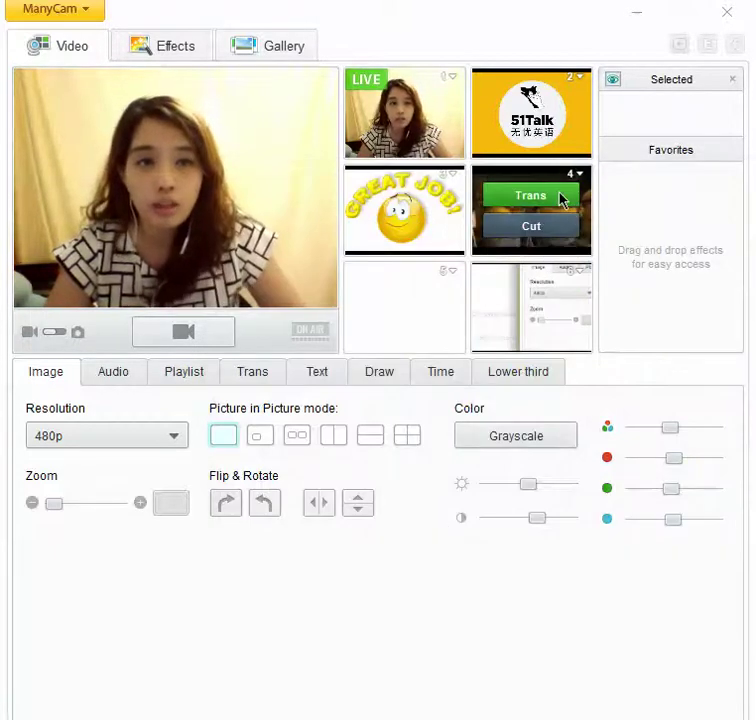
click(558, 196)
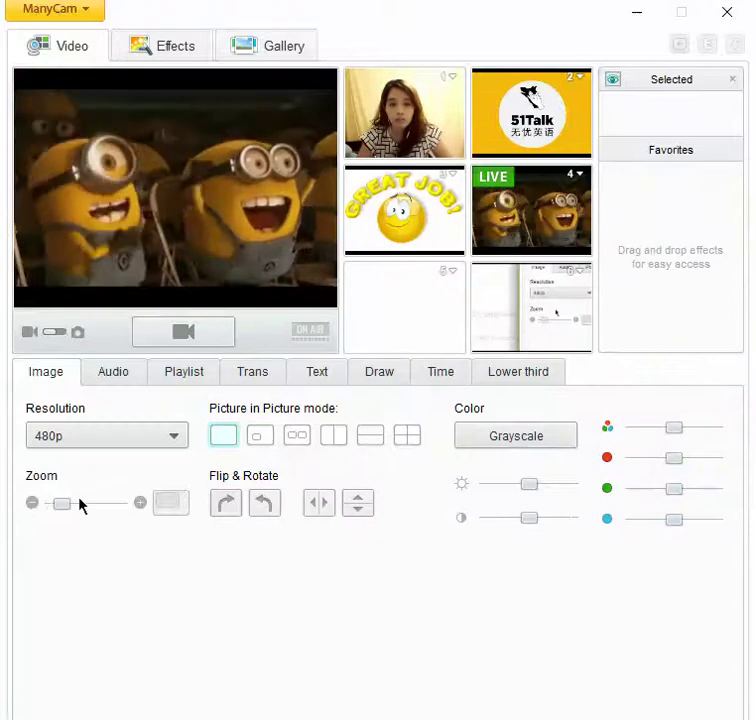
drag(58, 502, 13, 510)
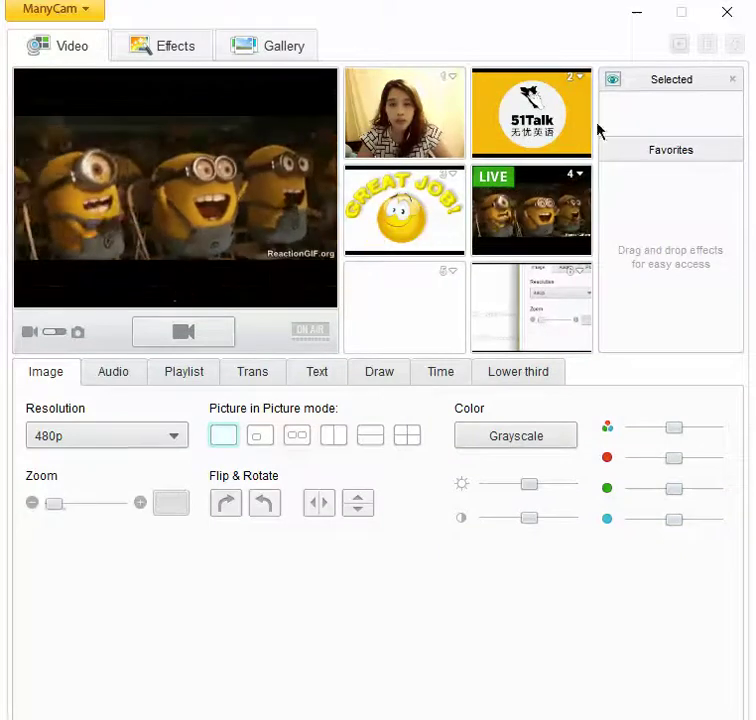
Step: Put the empty fifth slot on air and bring up the drawing tools
mouse_move(443, 312)
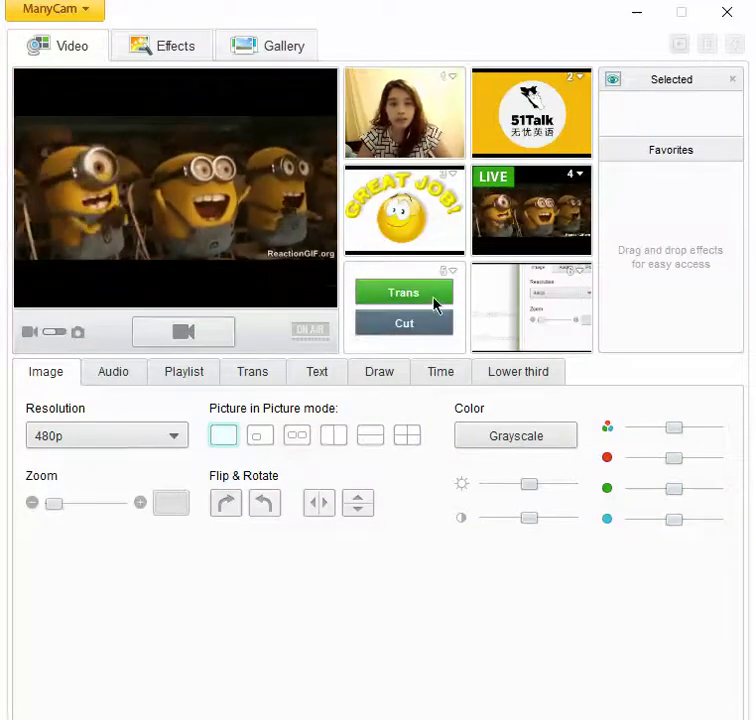
click(429, 299)
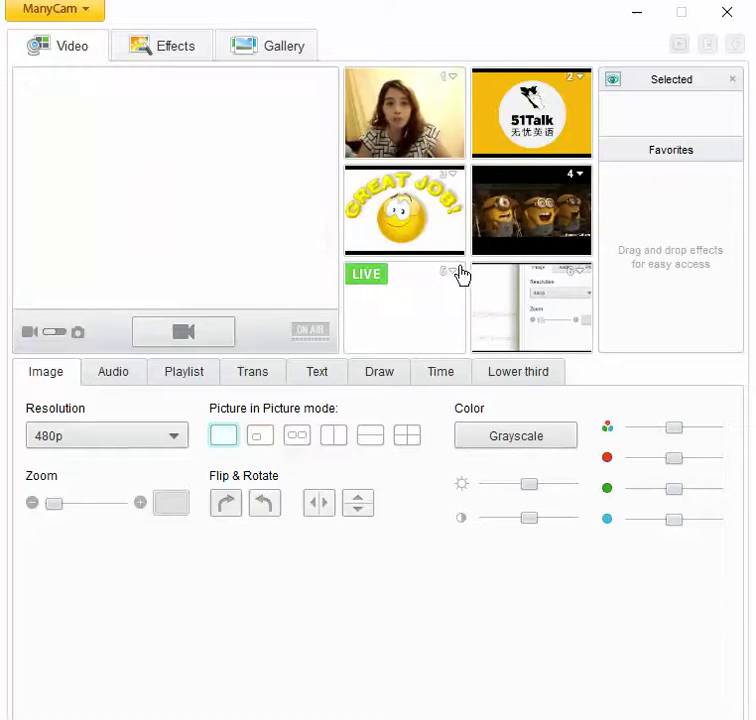
click(452, 274)
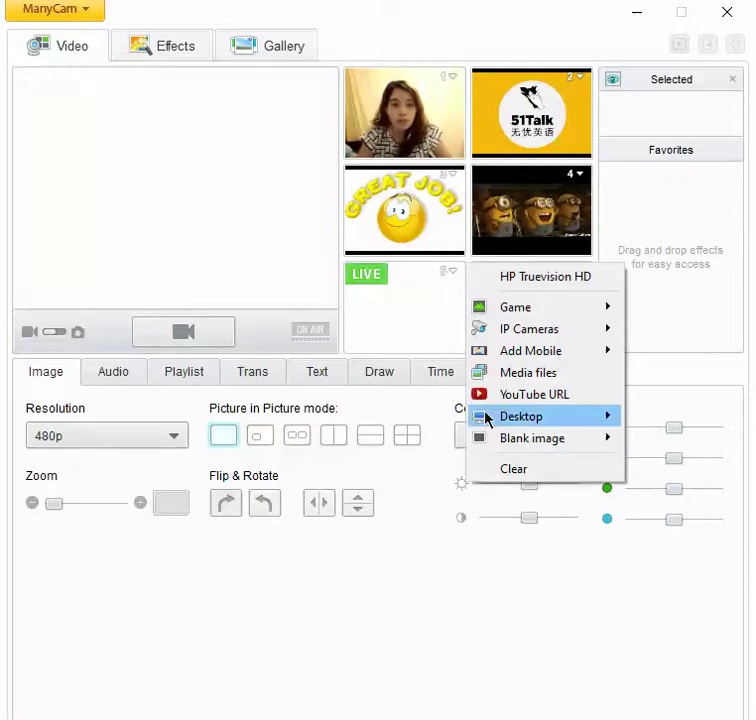
mouse_move(523, 452)
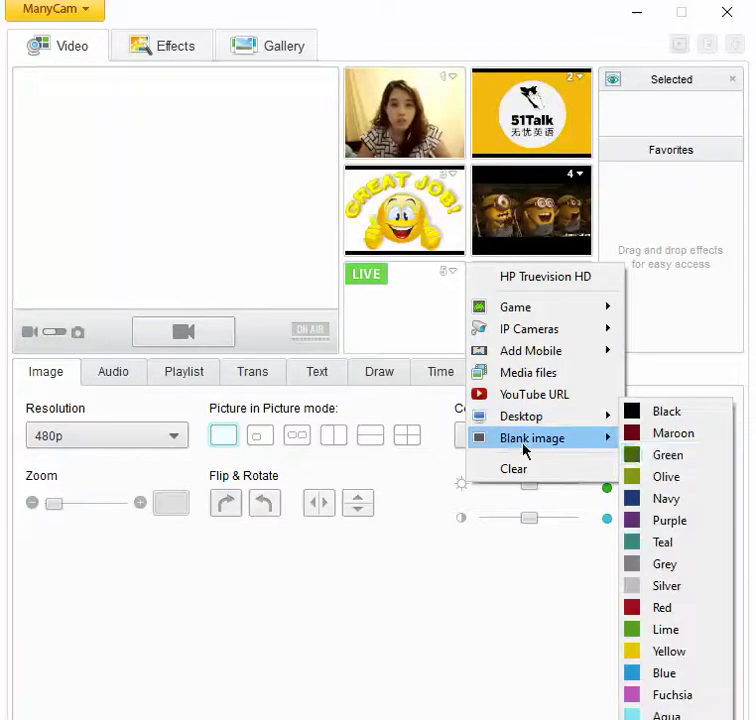
click(675, 624)
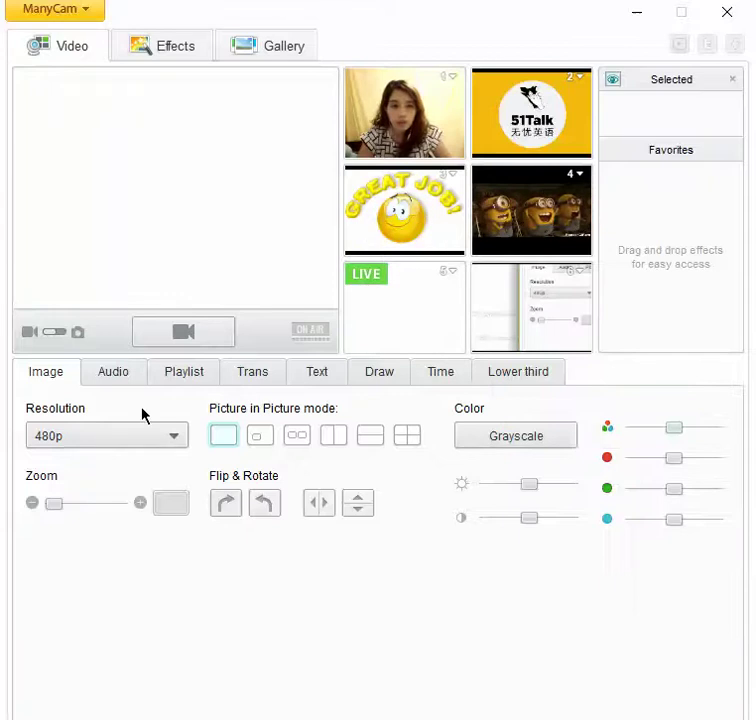
click(399, 375)
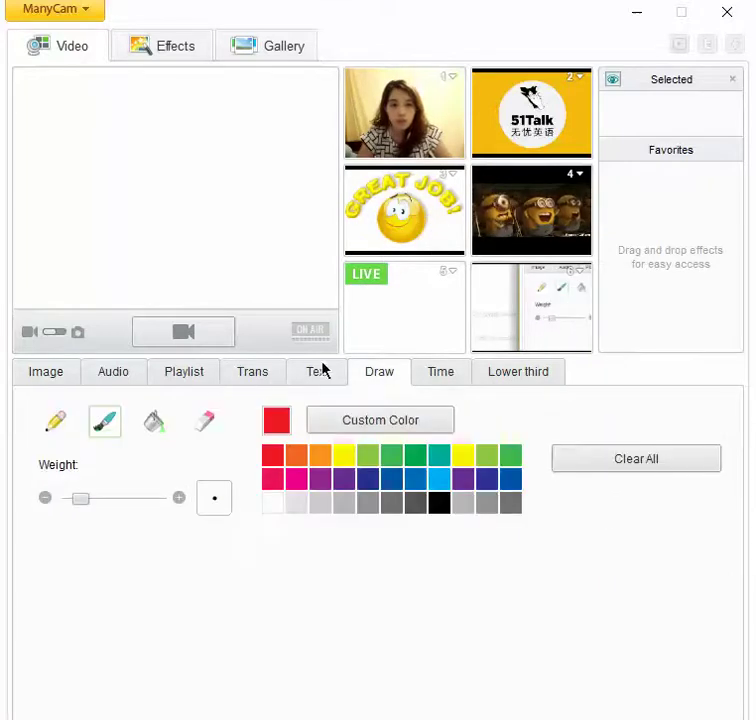
Step: Write 'hello' in red on the output, then clear the whole drawing
mouse_move(61, 212)
mouse_down()
mouse_move(101, 203)
mouse_move(122, 121)
mouse_move(86, 197)
mouse_move(86, 246)
mouse_up()
drag(151, 246, 263, 205)
drag(328, 207, 336, 184)
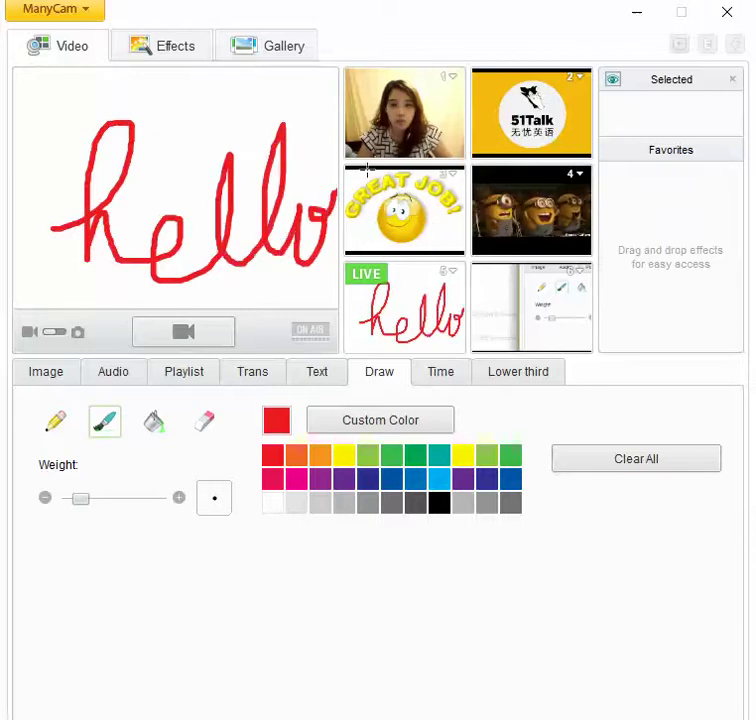
click(604, 462)
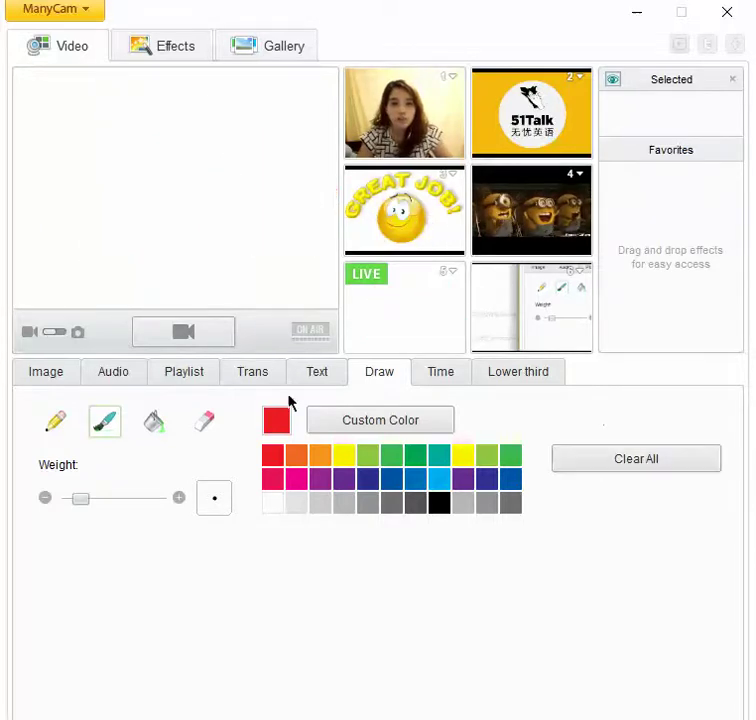
Step: Enable the text overlay with dark grey colour, leave opacity transparent, and hide the ManyCam logo
click(331, 380)
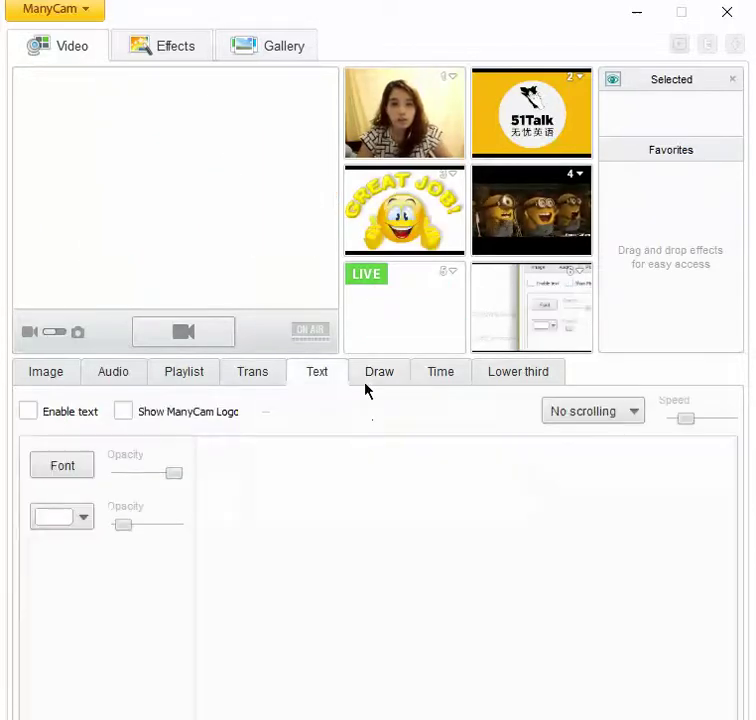
click(28, 411)
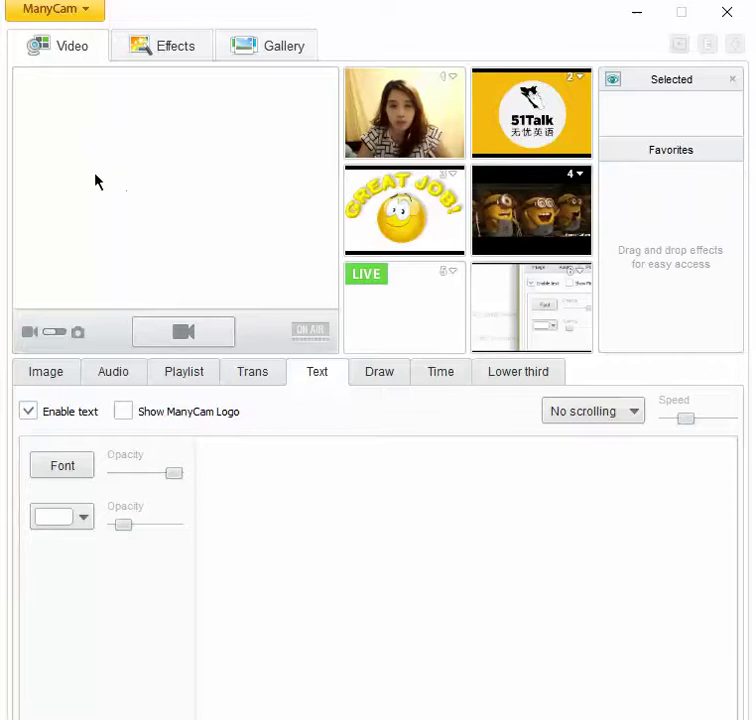
click(83, 521)
click(55, 310)
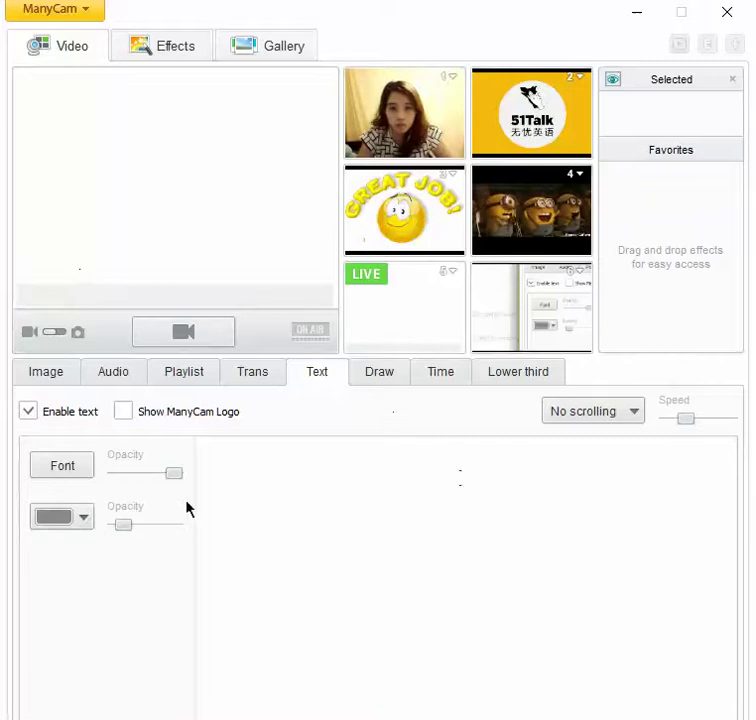
drag(124, 524, 166, 524)
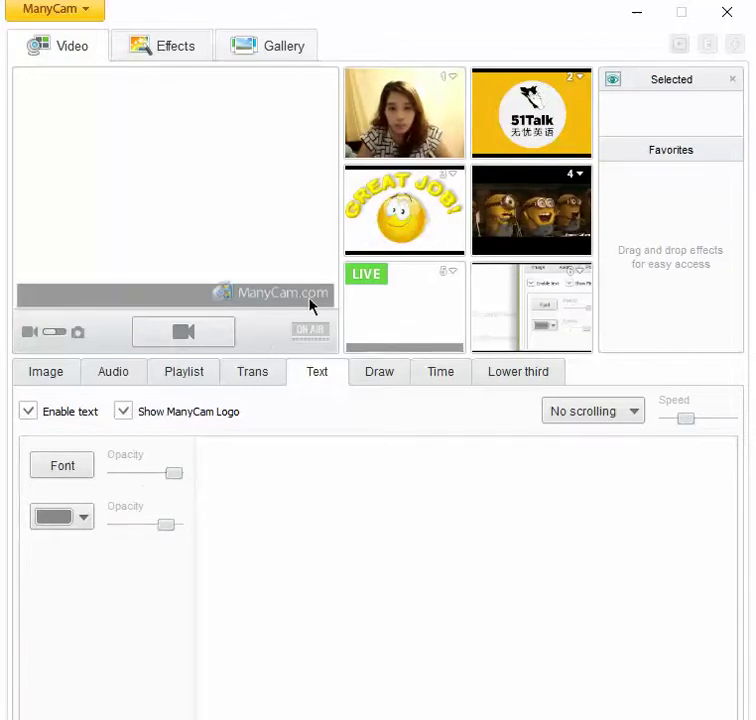
drag(166, 524, 118, 524)
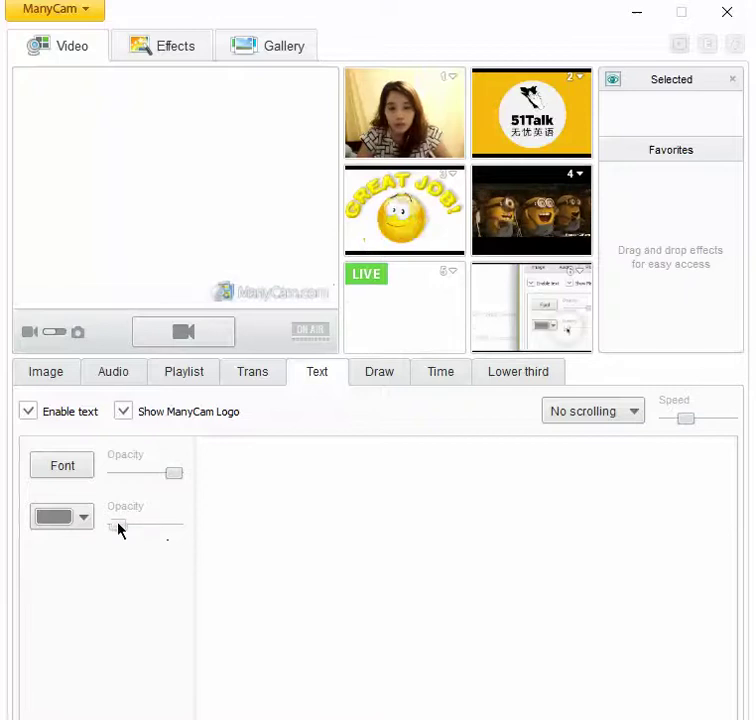
click(123, 411)
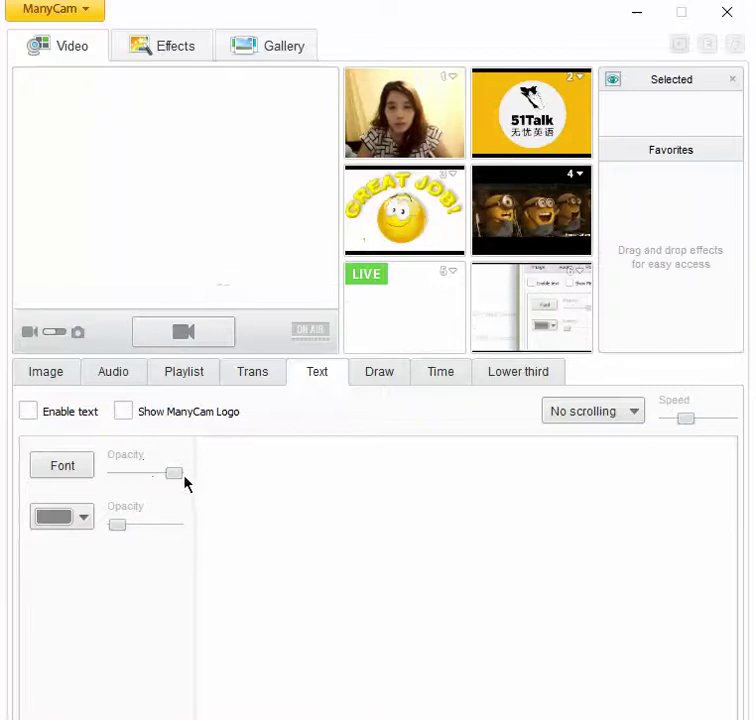
Step: Set the transition type to Crossfade and transition the live feed to the webcam
click(263, 368)
click(272, 442)
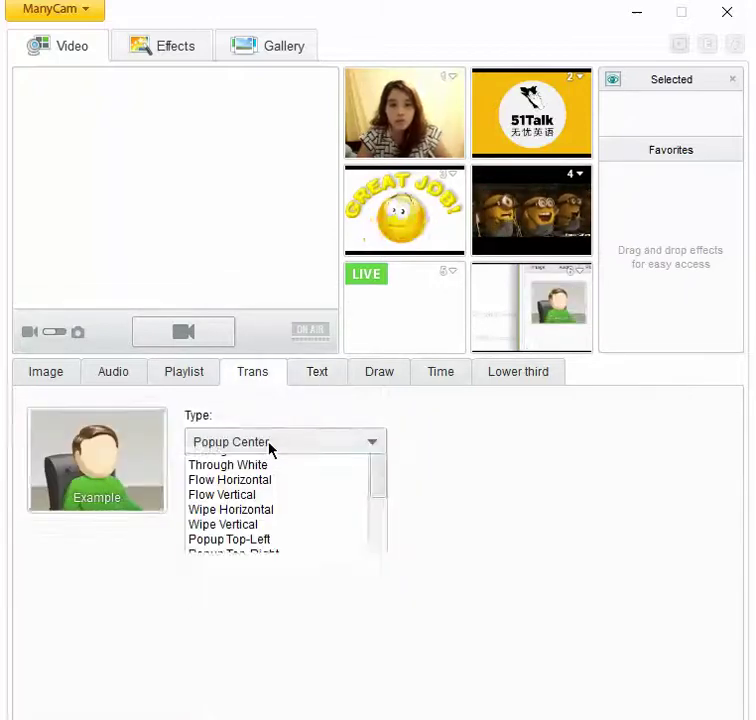
scroll(307, 572, up, 1)
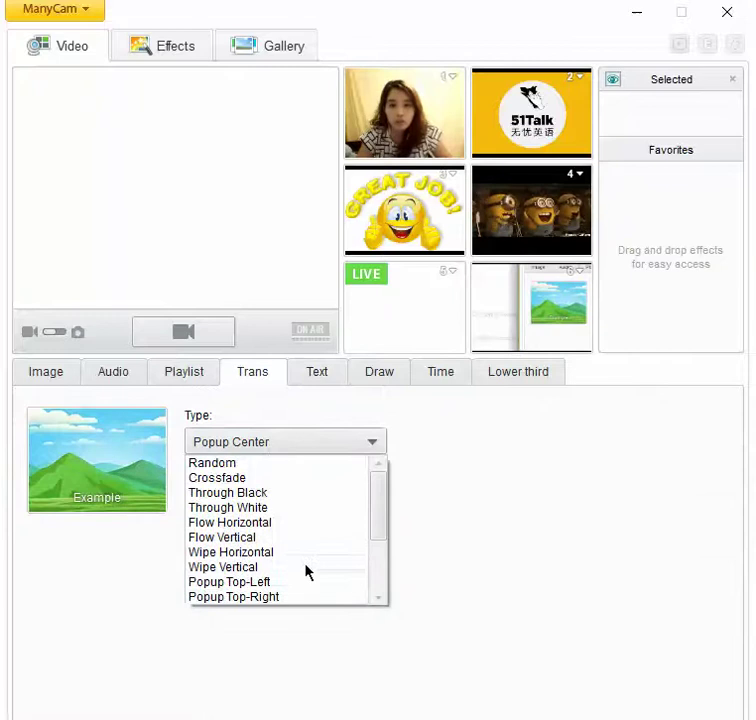
click(276, 480)
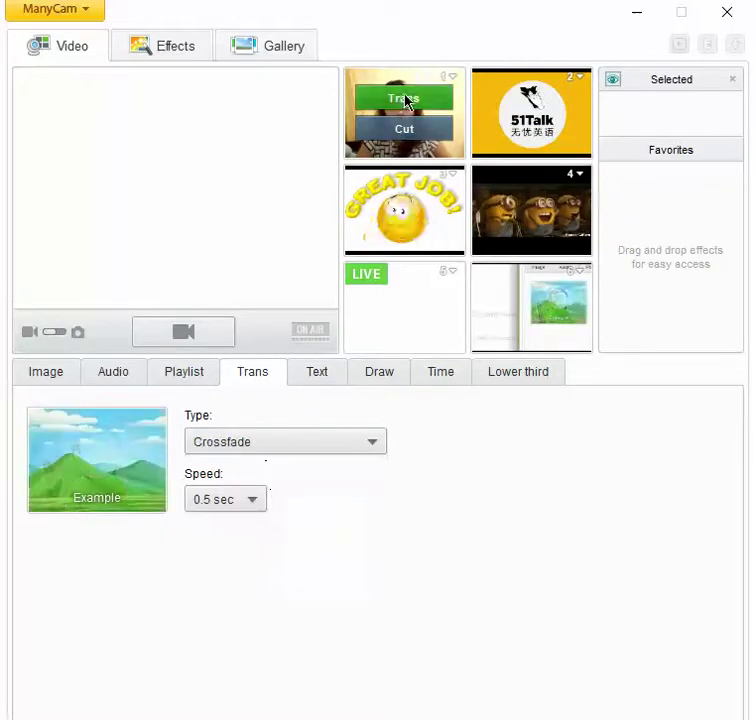
click(405, 100)
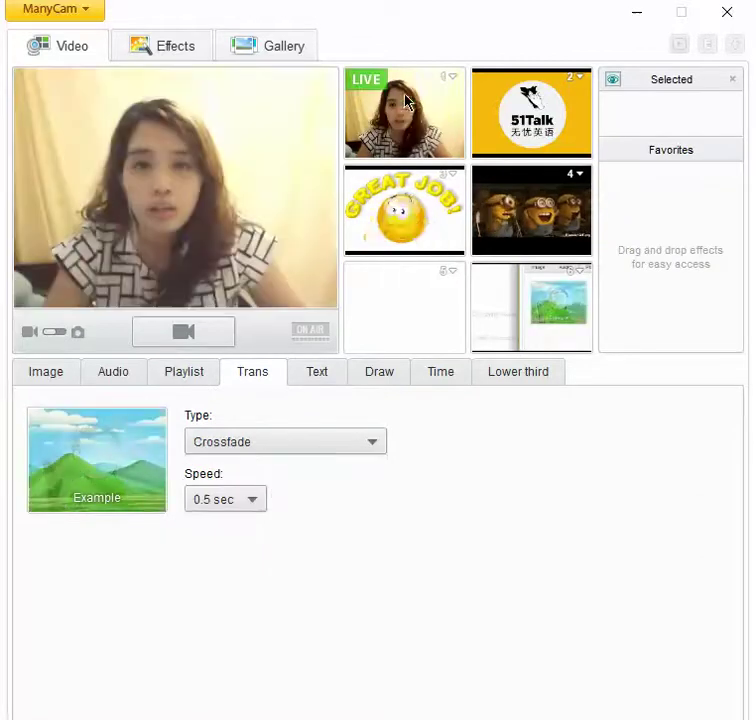
Step: Change the transition to Popup Center and transition to the 51Talk logo
click(257, 441)
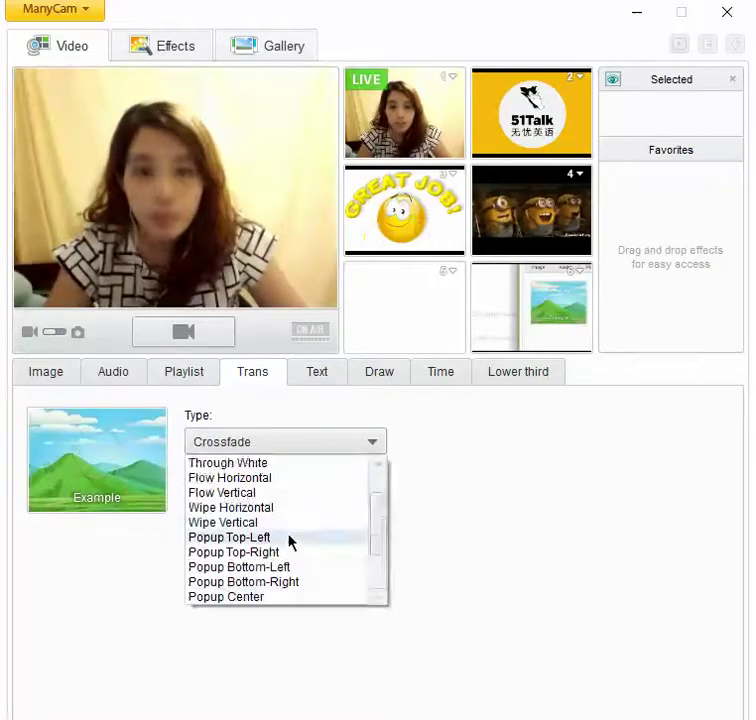
scroll(290, 542, down, 2)
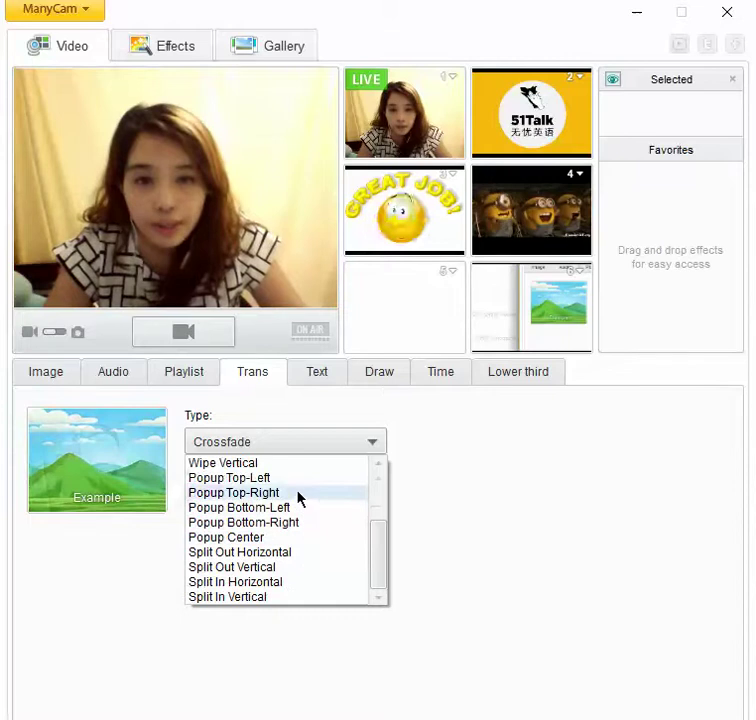
click(290, 538)
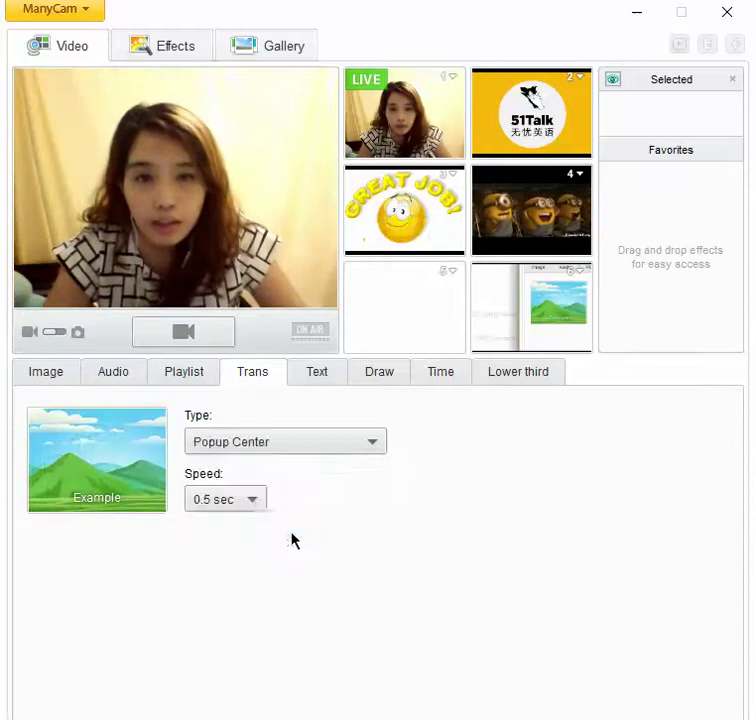
click(506, 100)
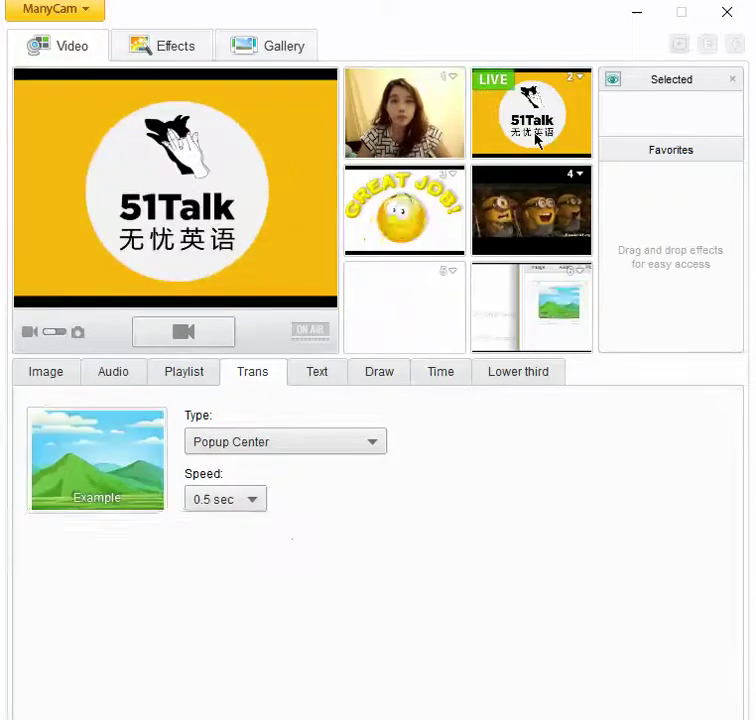
Step: Put the webcam live and apply the Forest background from the Backgrounds effects
click(397, 107)
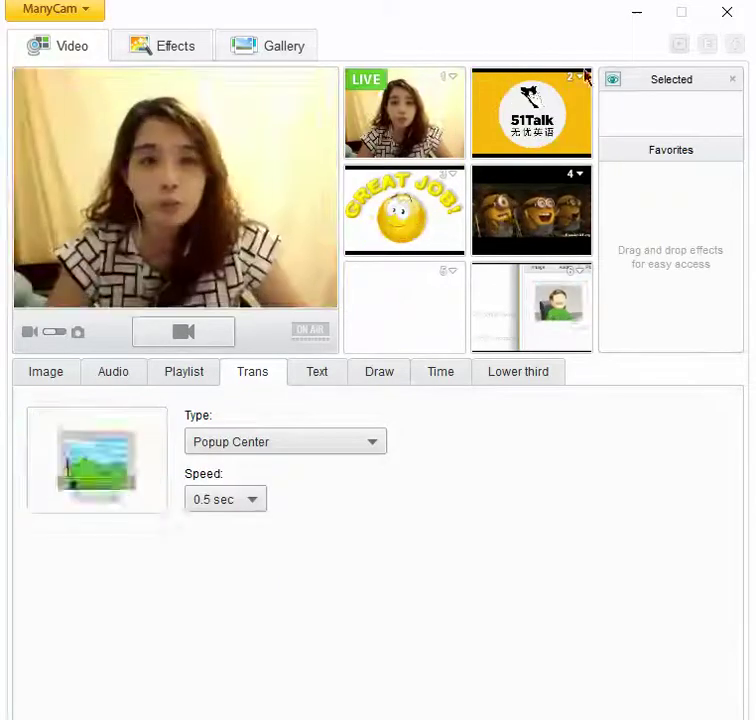
click(47, 370)
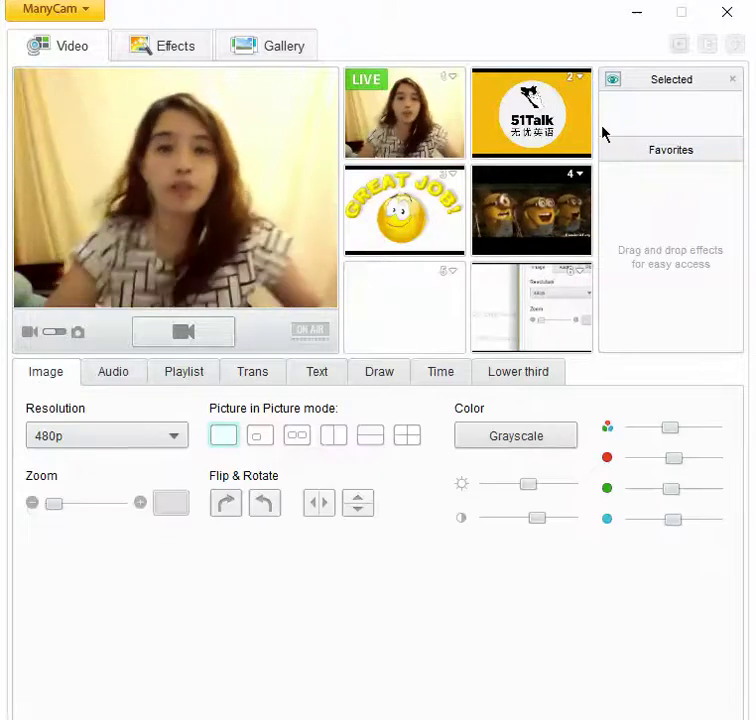
click(171, 58)
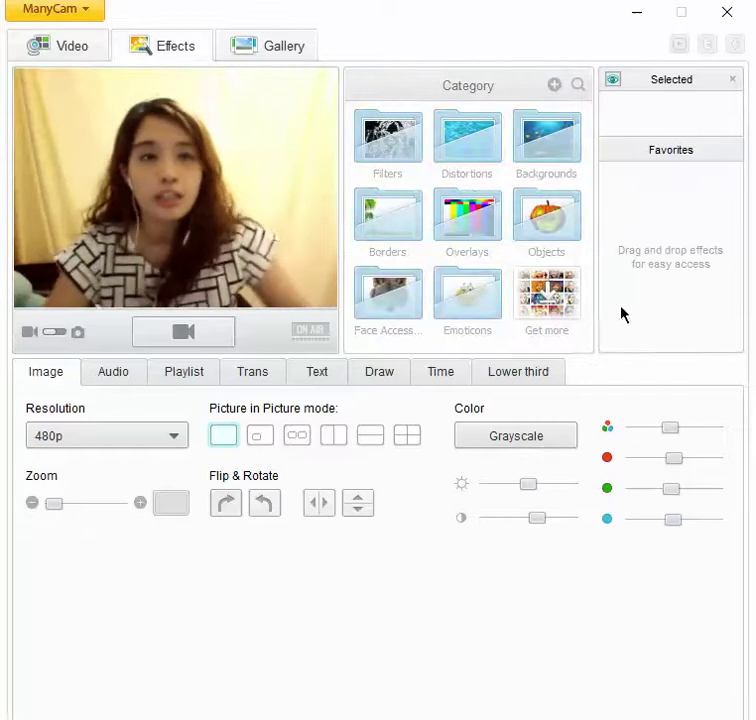
click(540, 165)
scroll(500, 292, down, 2)
scroll(500, 292, up, 1)
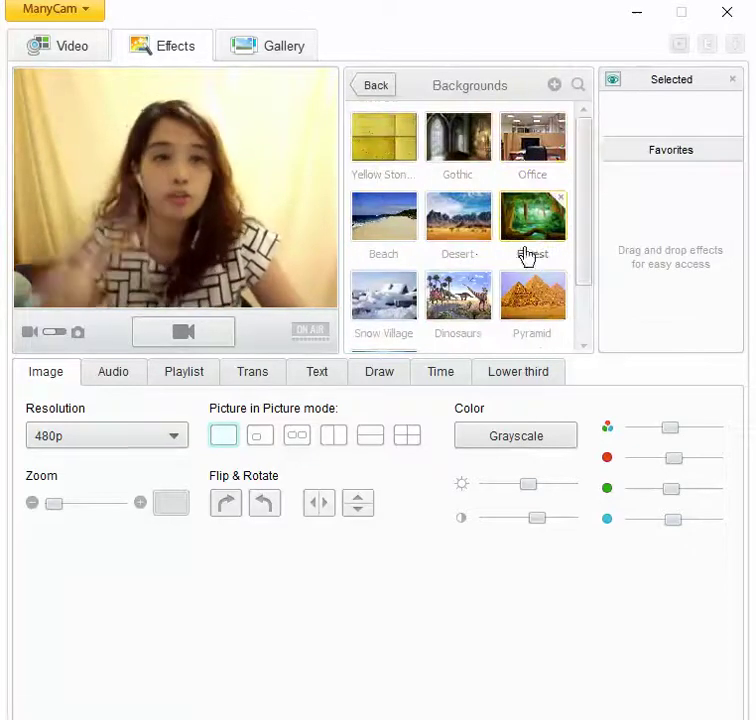
click(532, 220)
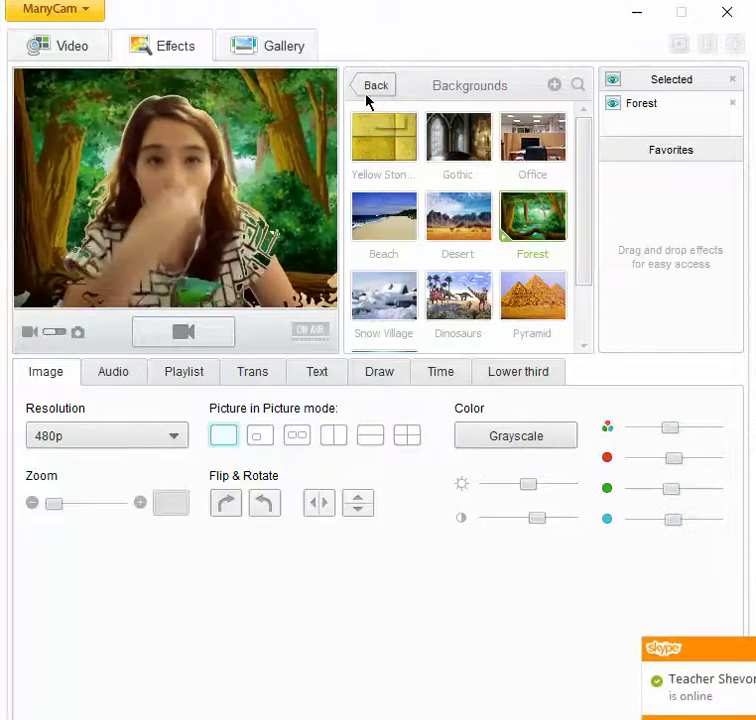
click(368, 86)
Step: Add the Rose object and drag it to the video's middle-left
click(548, 236)
scroll(507, 320, down, 5)
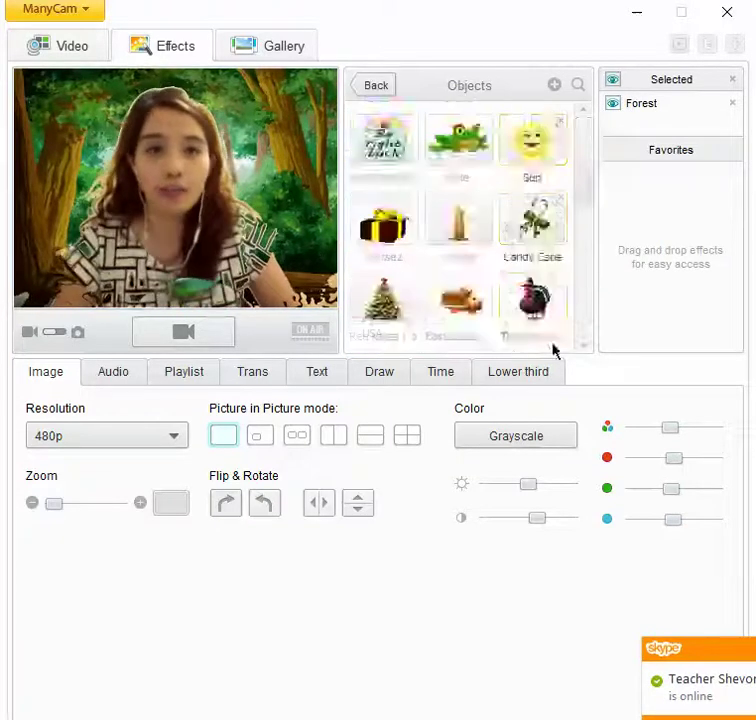
scroll(545, 290, up, 5)
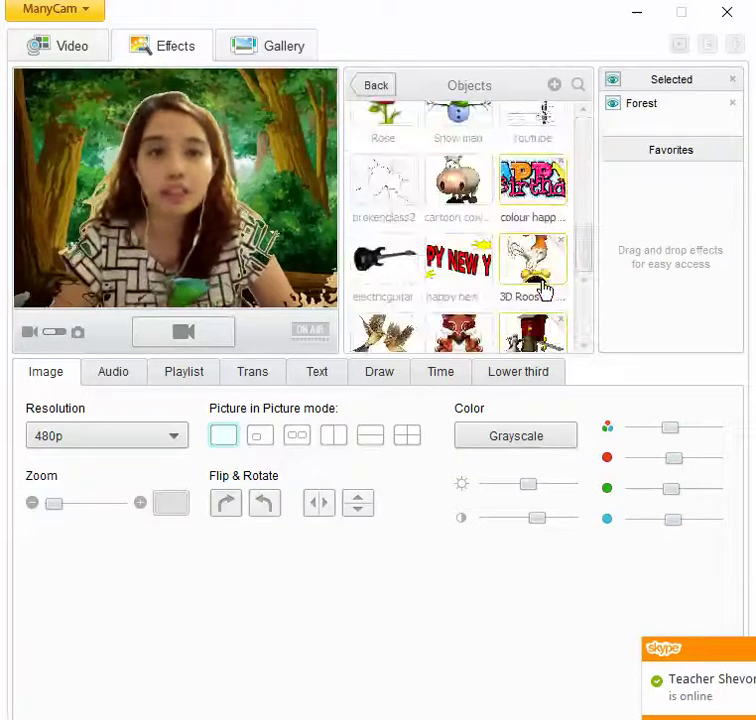
scroll(545, 290, up, 3)
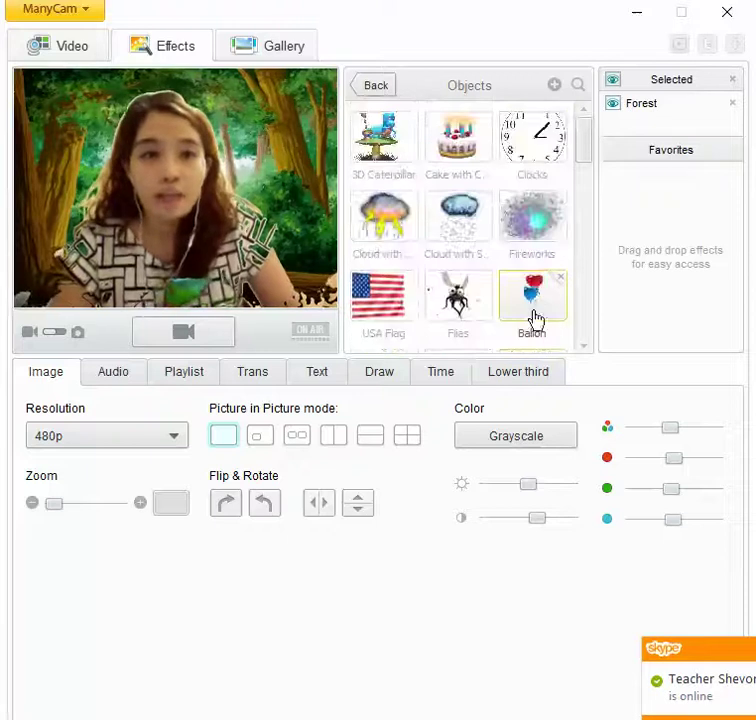
scroll(535, 318, down, 10)
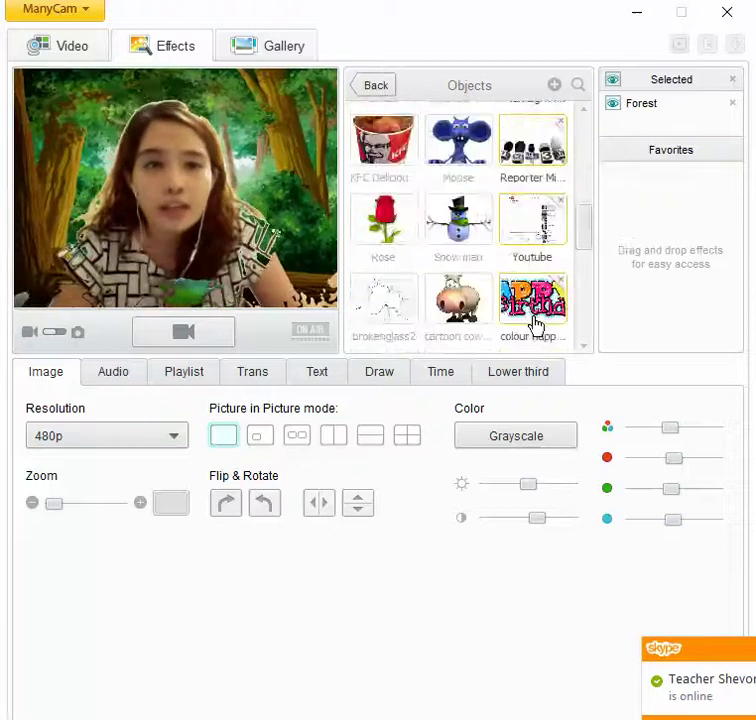
click(369, 245)
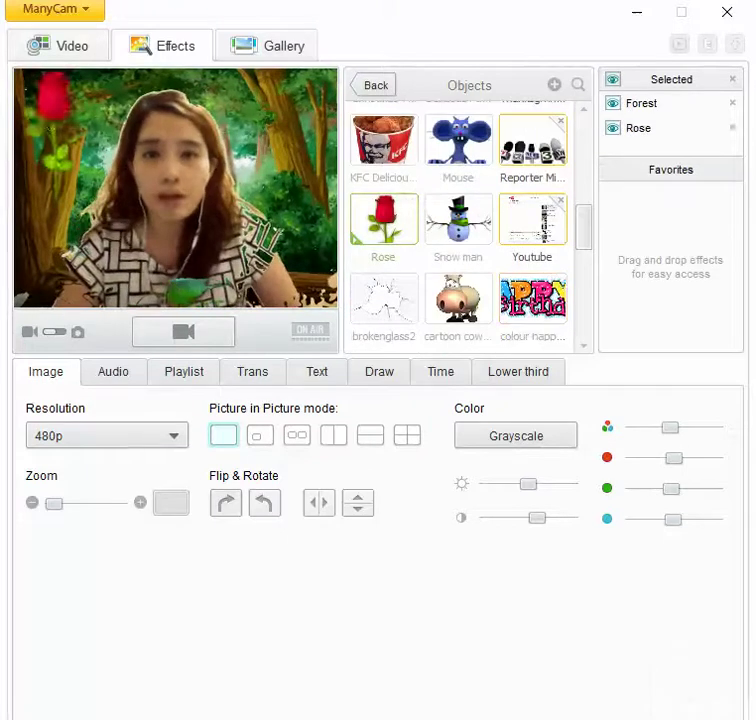
drag(43, 120, 26, 297)
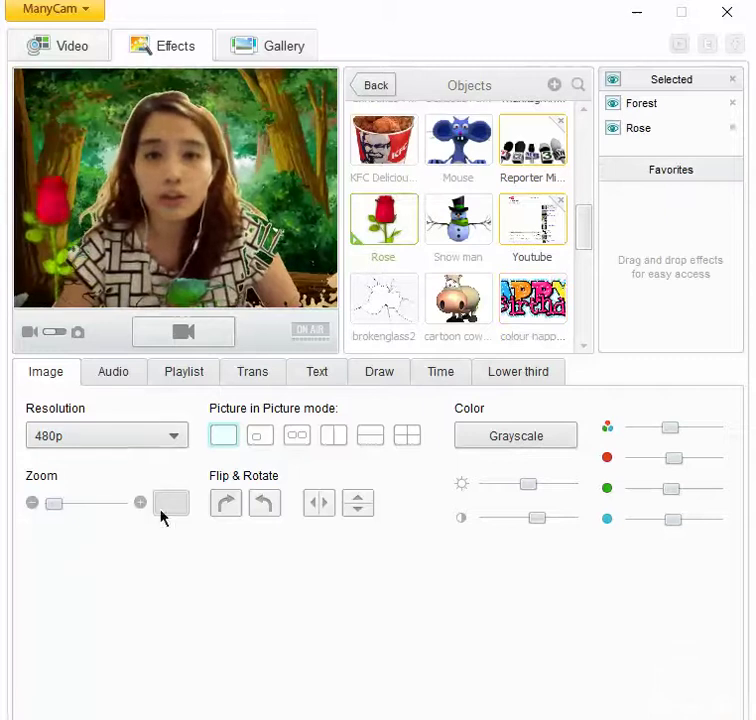
Step: Add a picture-in-picture inset showing the bluebird image from Downloads, placed top-right
click(259, 436)
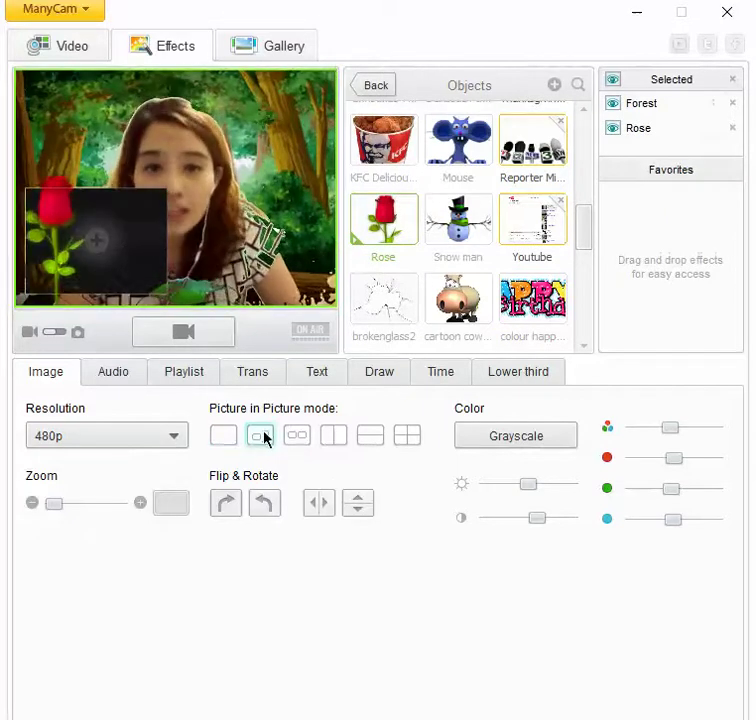
drag(112, 262, 260, 172)
click(260, 172)
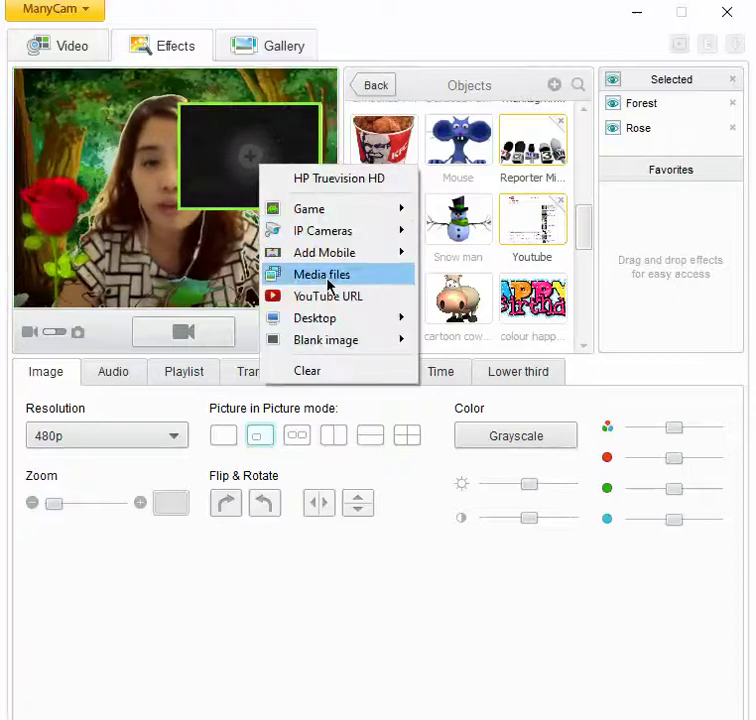
click(363, 277)
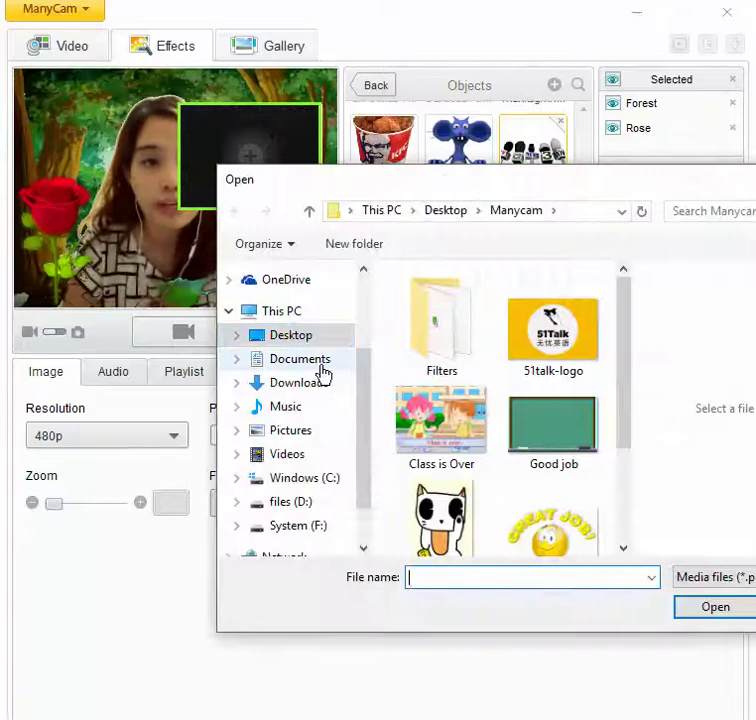
click(320, 384)
drag(618, 317, 574, 359)
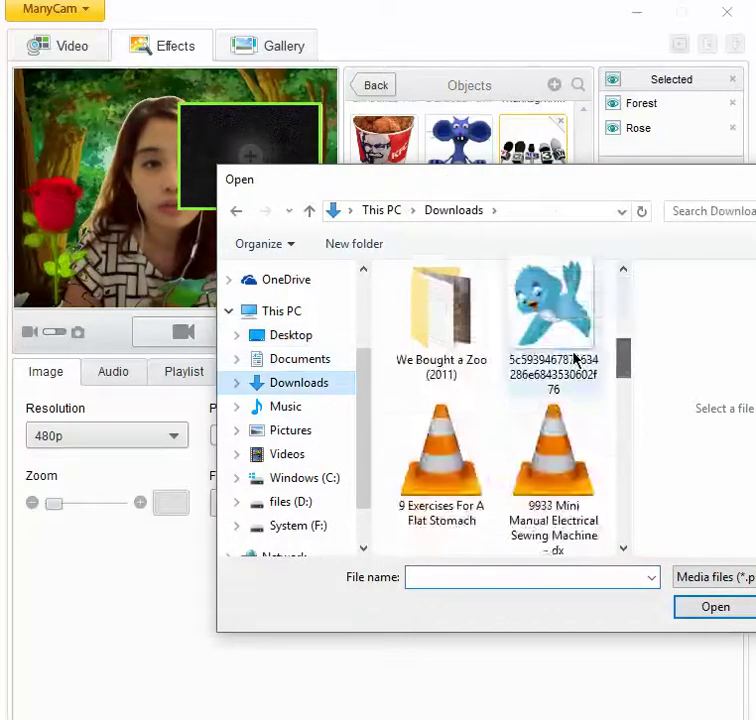
double_click(574, 359)
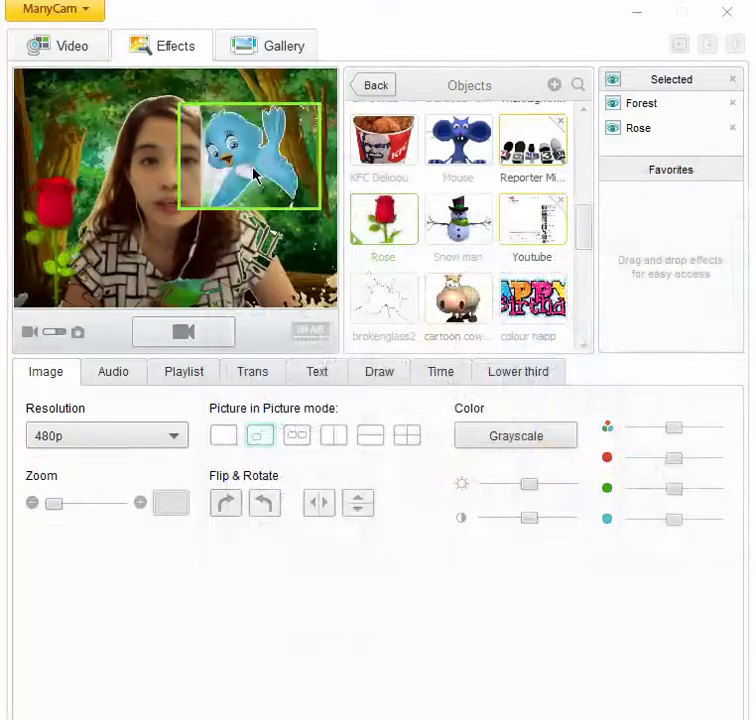
drag(253, 169, 303, 133)
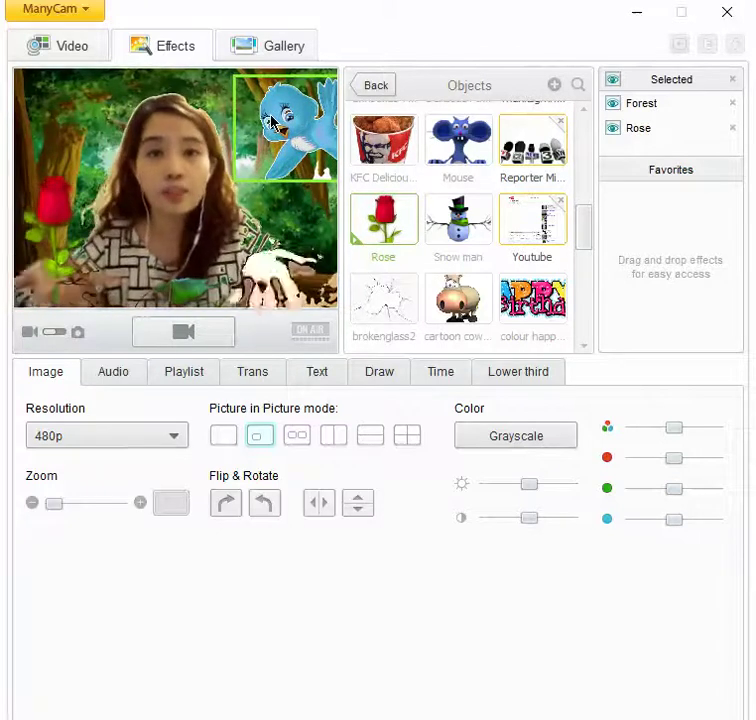
Step: Add the Snow man object in the lower frame and the Horse2 object
click(375, 87)
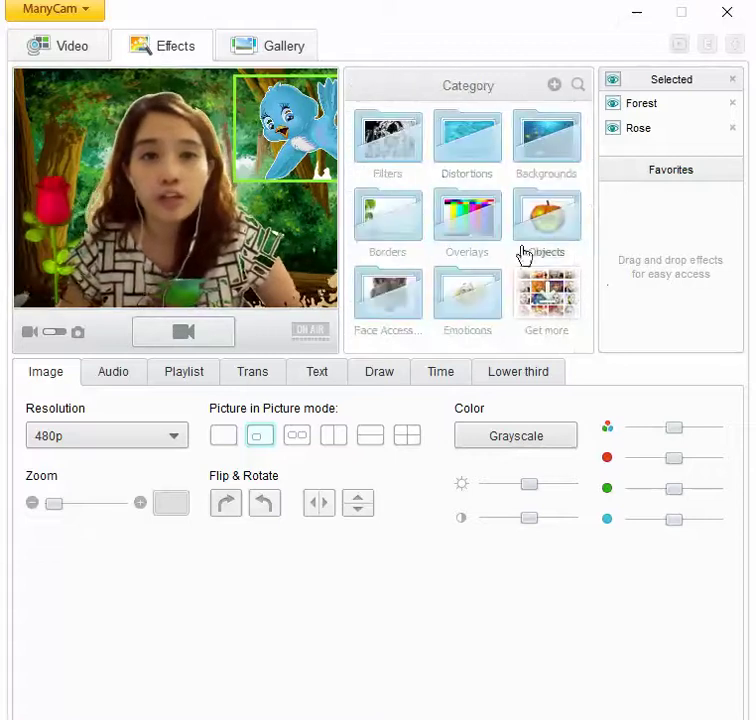
click(375, 320)
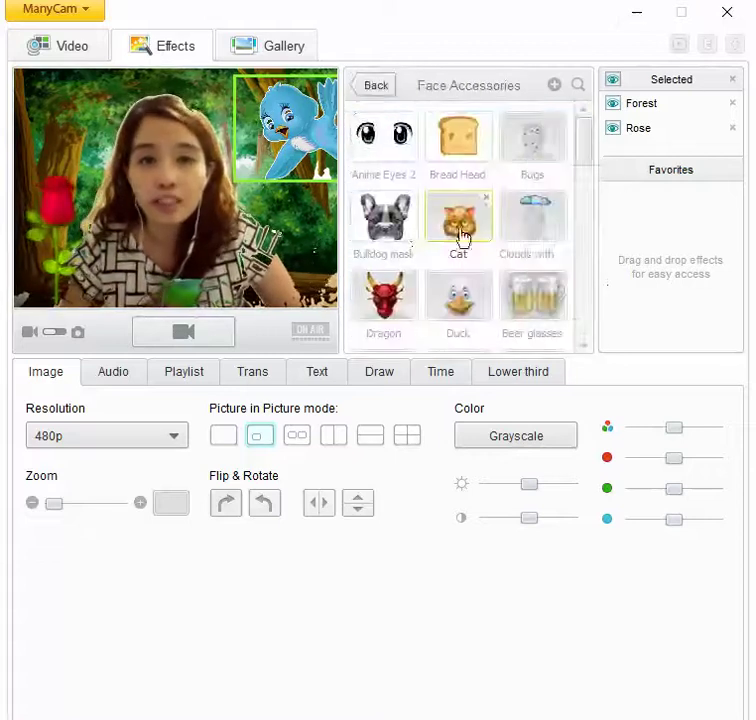
scroll(461, 236, down, 5)
scroll(488, 290, up, 5)
click(370, 87)
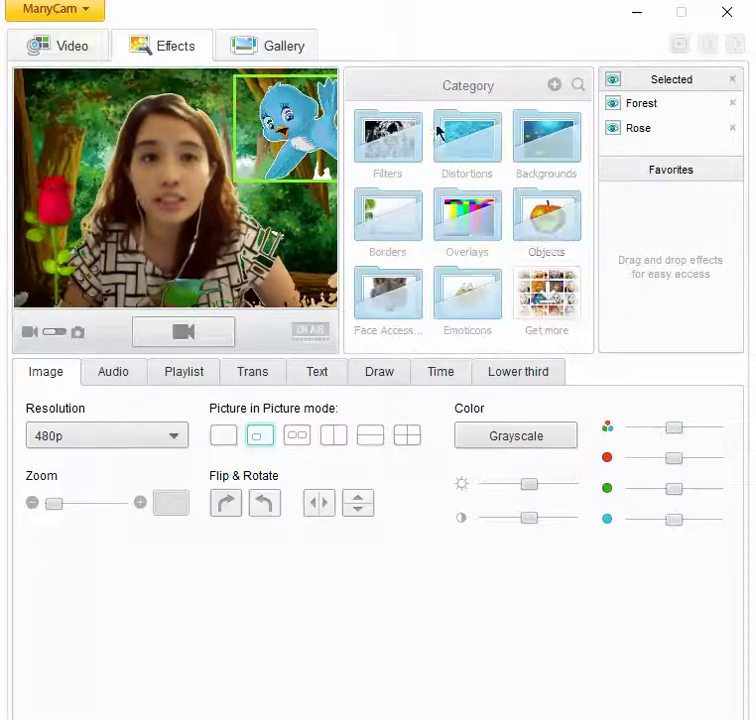
click(521, 237)
scroll(523, 233, down, 8)
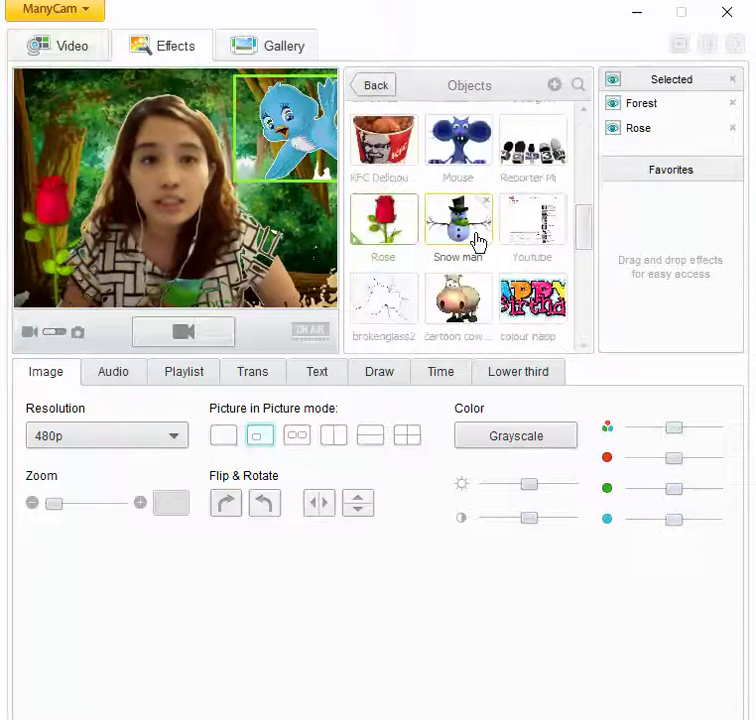
click(478, 242)
drag(149, 164, 152, 282)
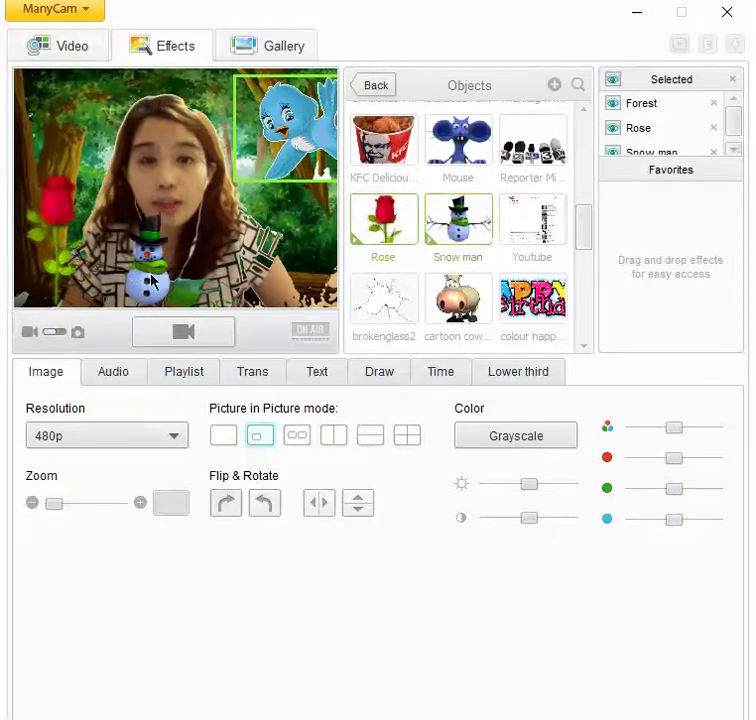
scroll(486, 258, down, 5)
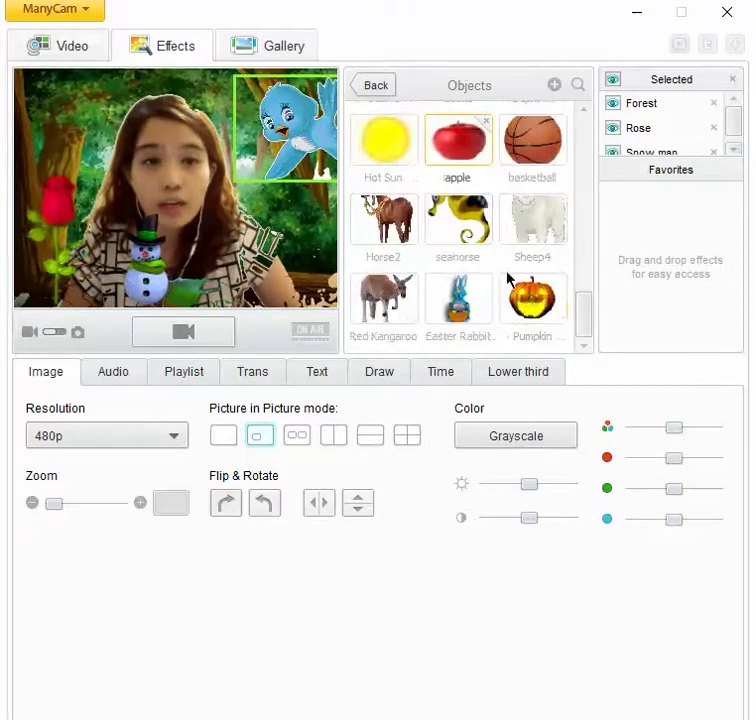
click(375, 224)
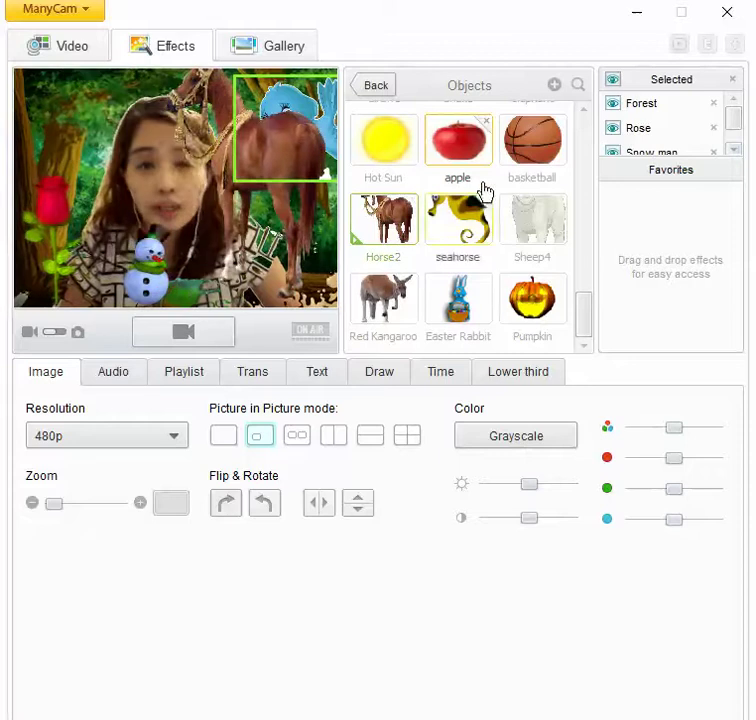
Step: Remove the Forest, Rose, Snow man and Horse2 effects and turn off the bird inset
click(713, 103)
click(713, 103)
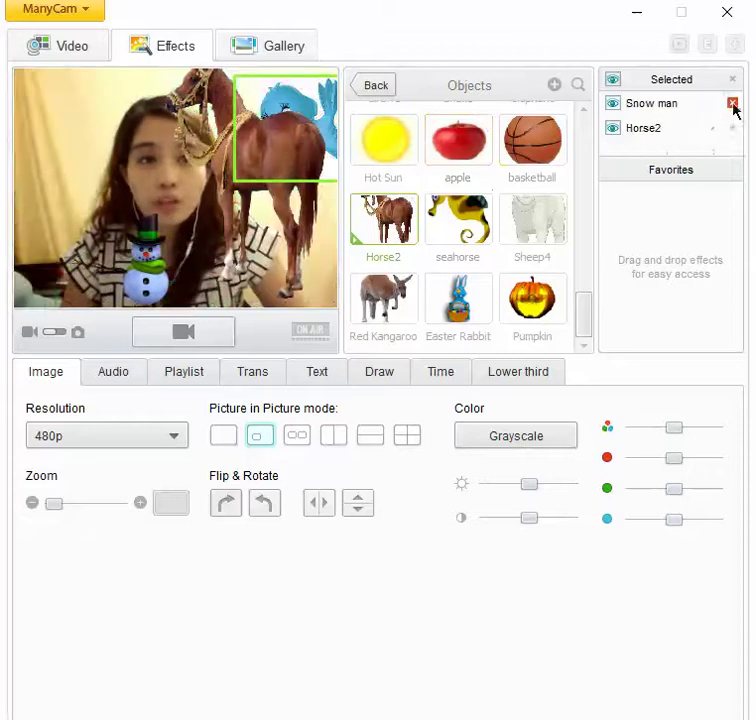
click(732, 103)
click(732, 103)
click(359, 86)
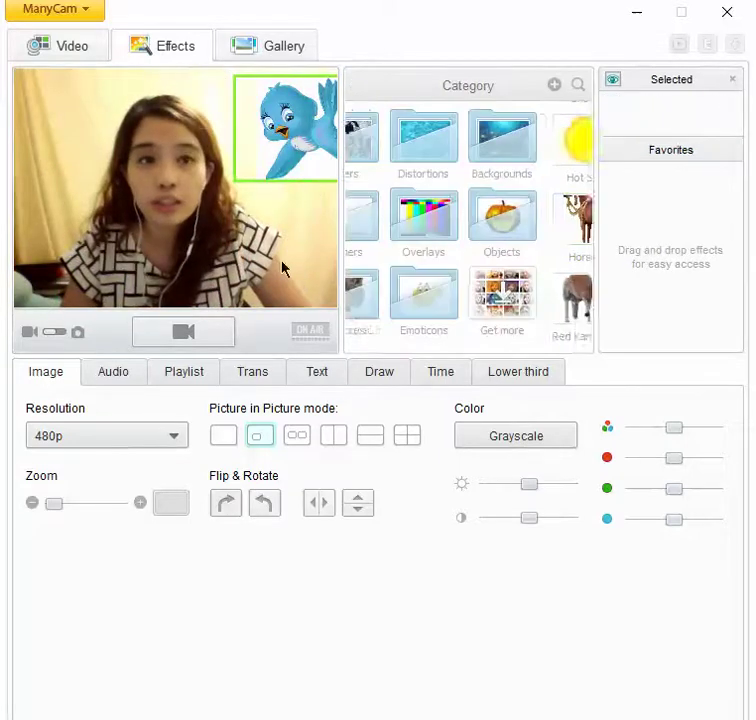
click(231, 442)
Step: Open the online Filters and Effects gallery and snap the browser to the left half
click(540, 305)
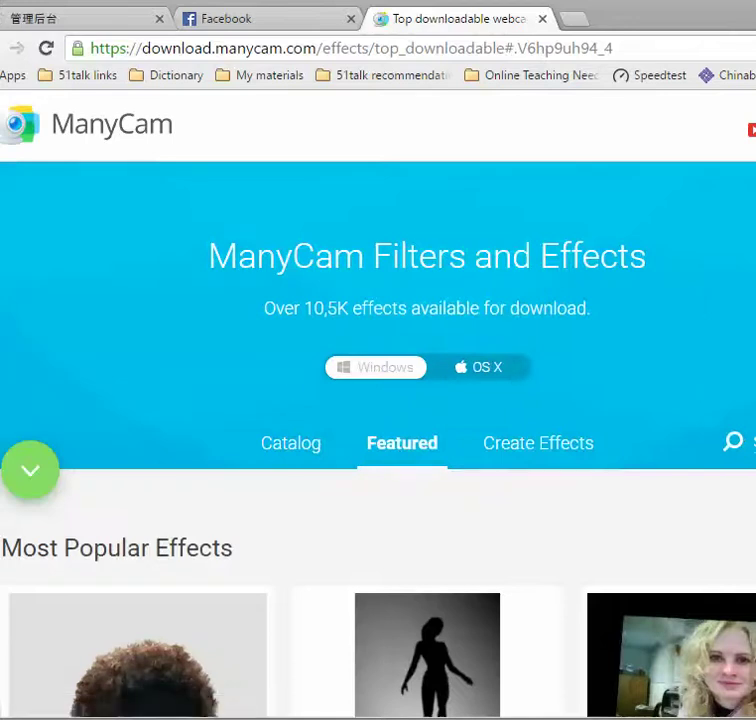
drag(0, 388, 265, 388)
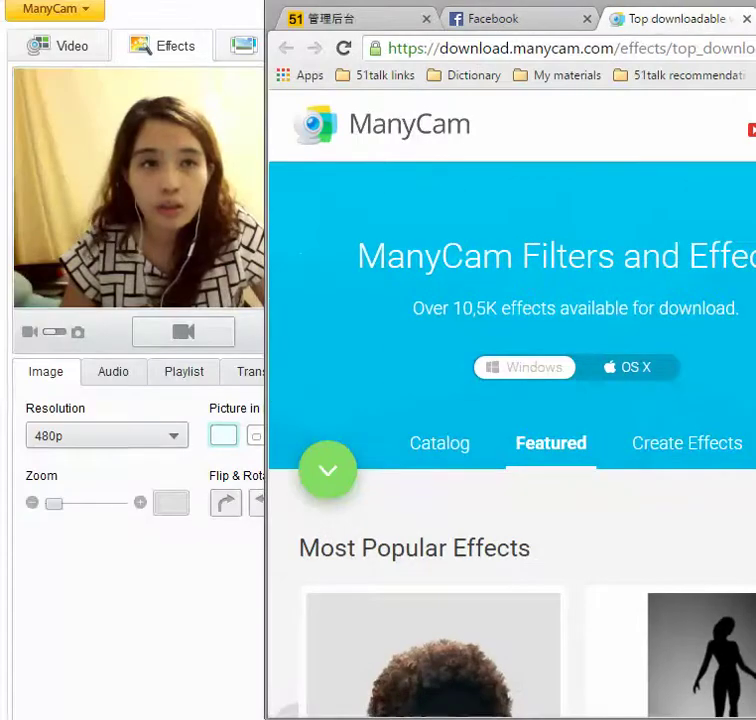
key(super+Left)
scroll(483, 329, down, 1)
scroll(484, 335, down, 5)
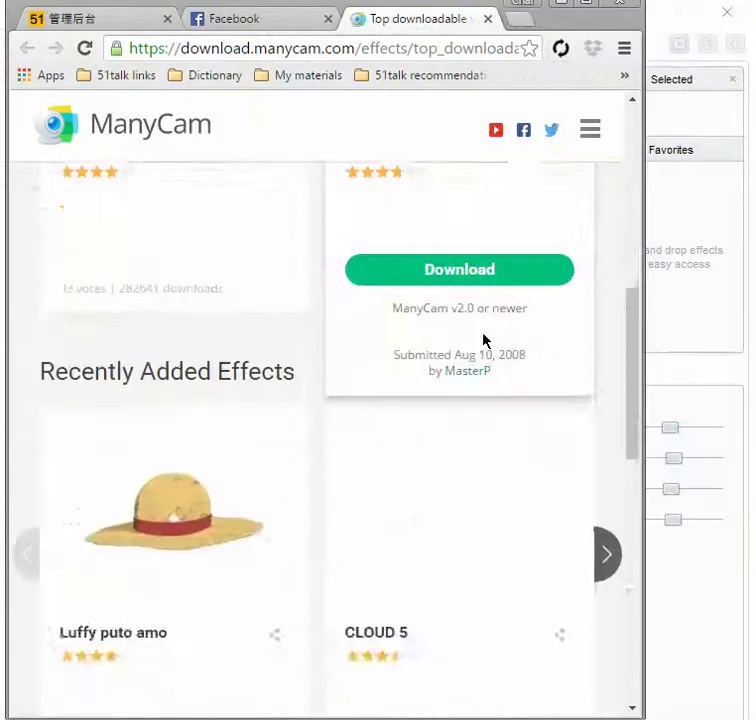
scroll(121, 496, up, 3)
Step: Download the Luffy puto amo straw-hat effect and open the .mcv file to install it
click(275, 422)
scroll(390, 437, down, 4)
scroll(390, 437, down, 3)
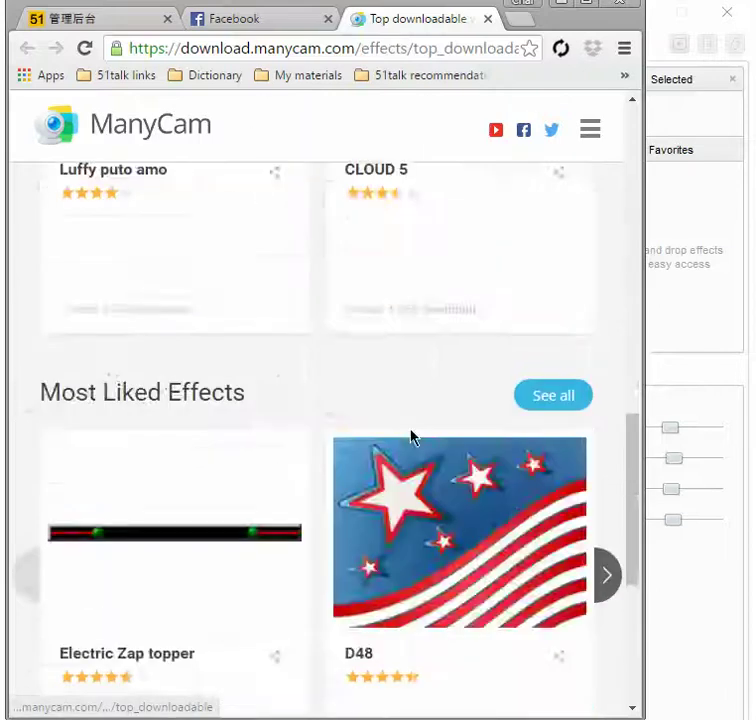
scroll(410, 435, up, 3)
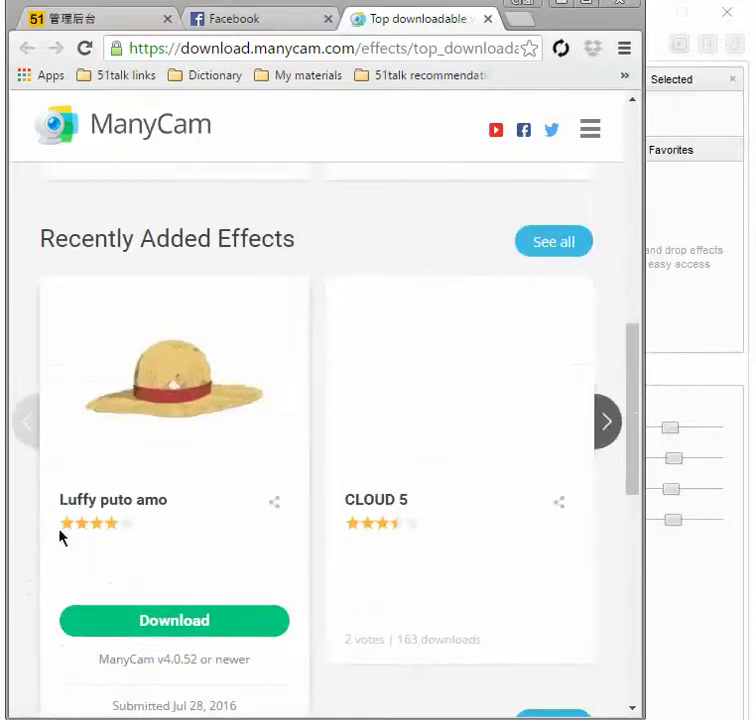
click(183, 618)
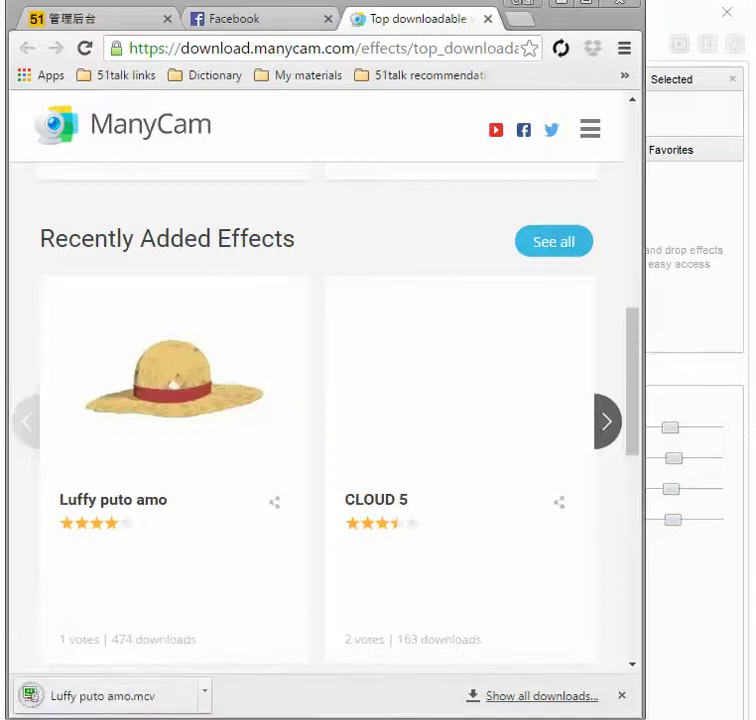
click(132, 699)
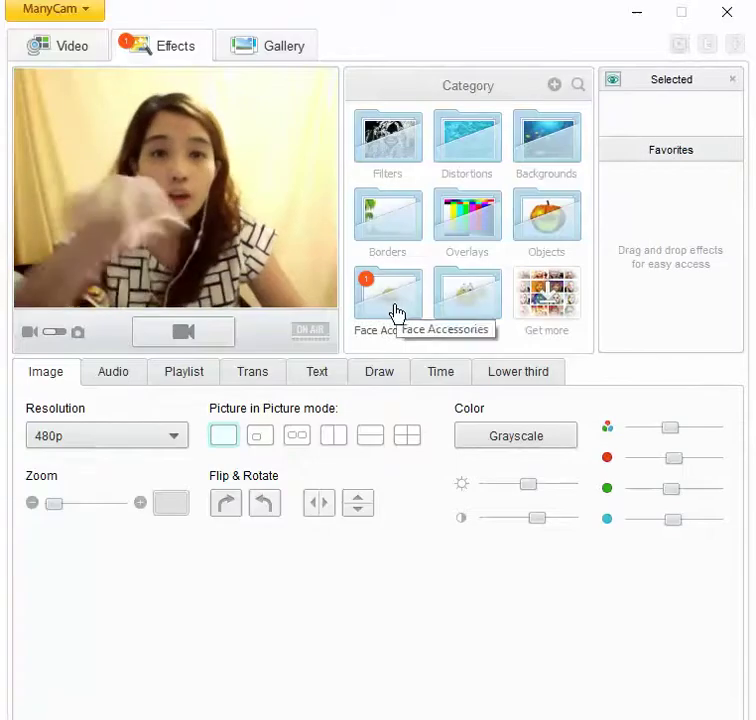
click(397, 312)
scroll(475, 260, down, 5)
click(385, 301)
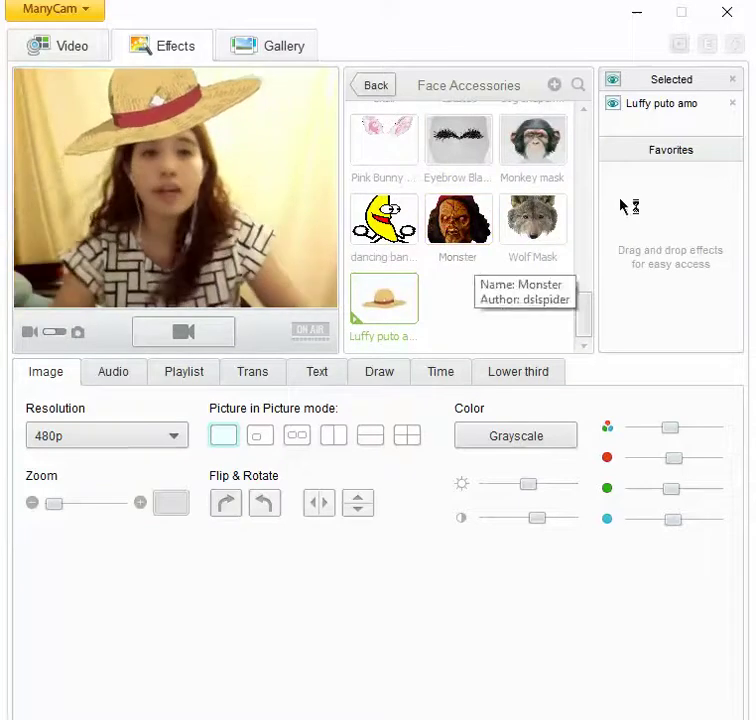
click(735, 102)
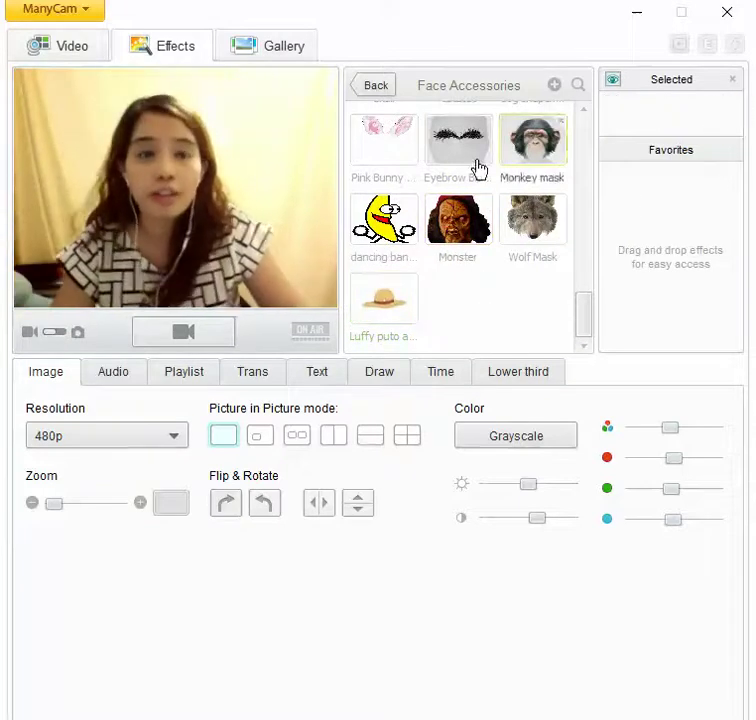
click(381, 88)
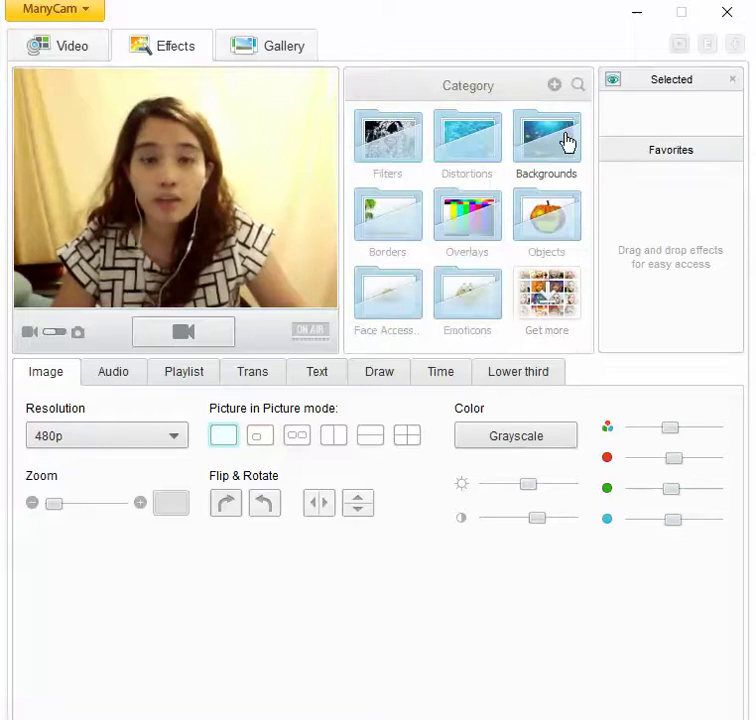